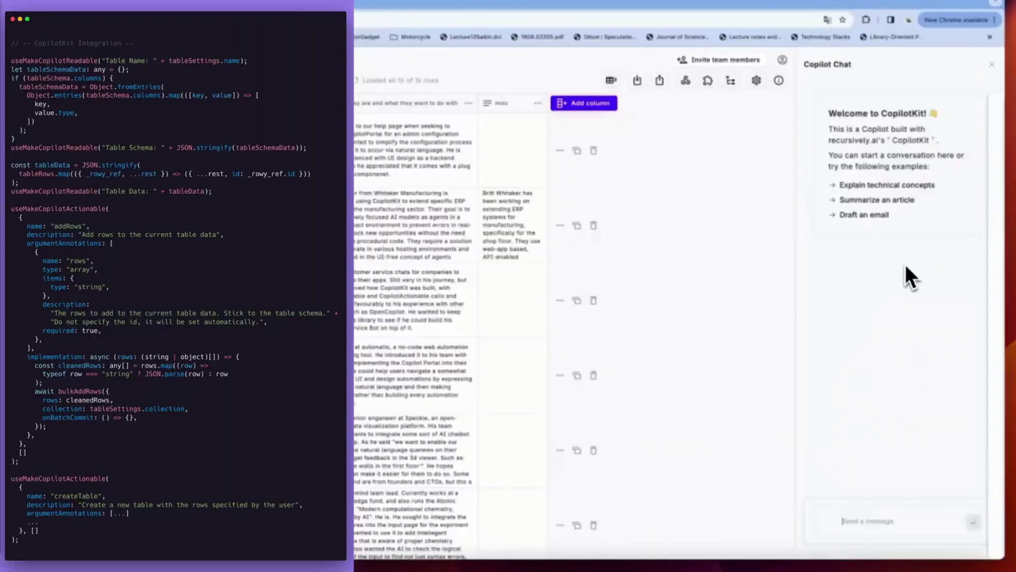
- Ask Copilot Chat which patterns emerge across CopilotKit use cases, then request them in a new table
text(Are there)
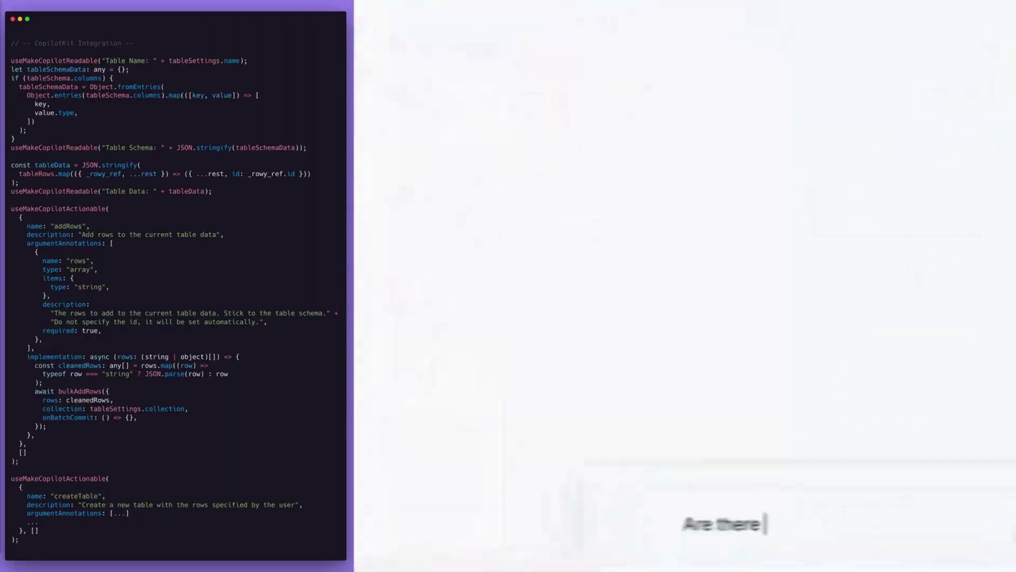
text( patterns that emerge across copilotkit)
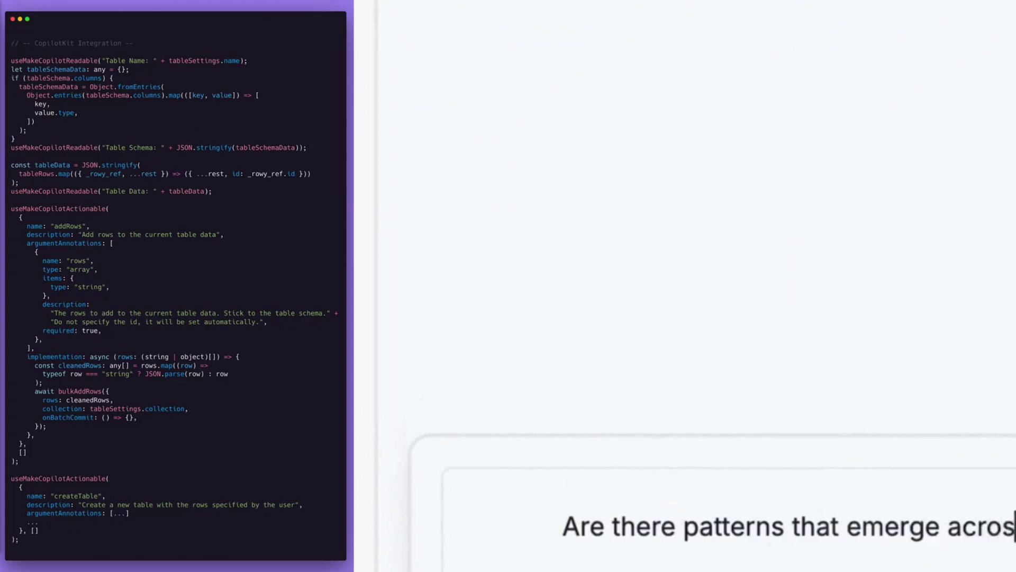
text( usecases?)
key(Return)
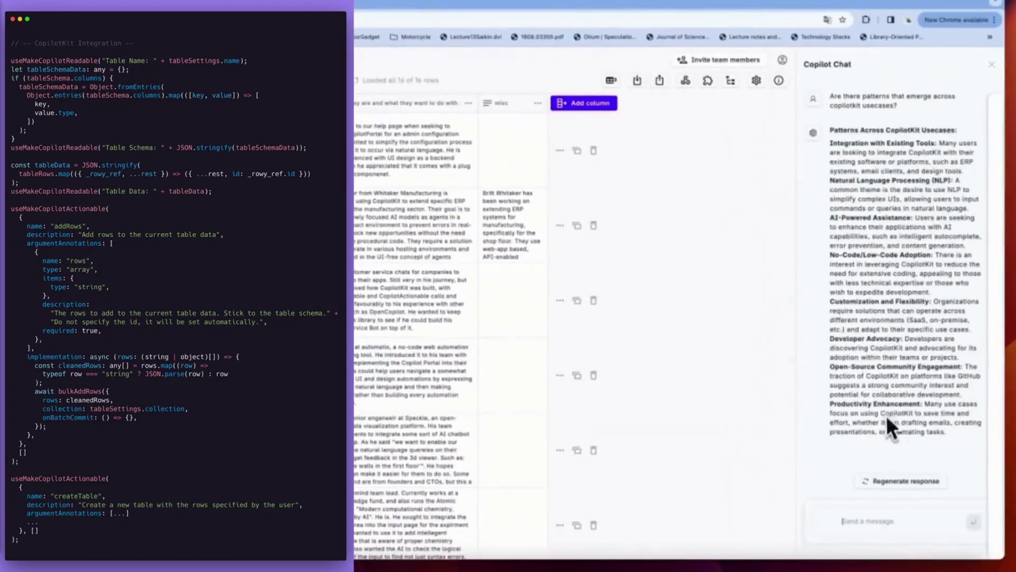
text(great, lets move thie)
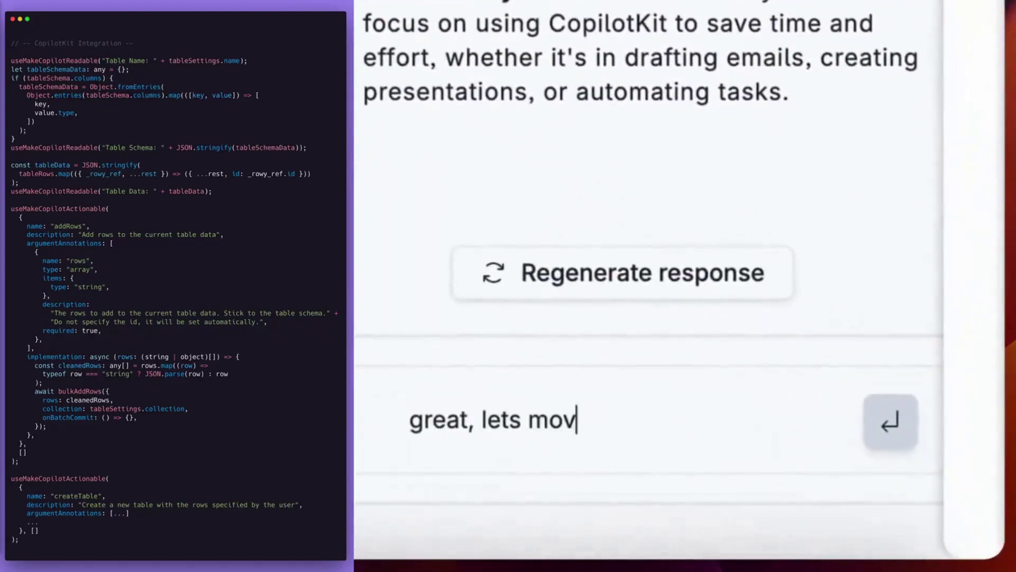
key(BackSpace)
key(BackSpace)
text(ese to a new table)
key(Return)
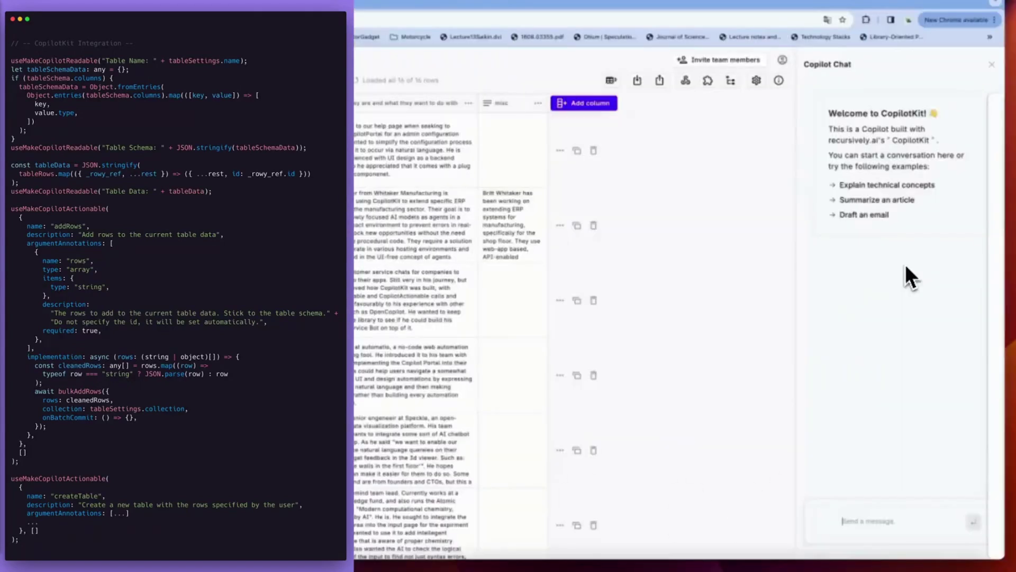
- Ask again about patterns across CopilotKit use cases and request moving them to a new table
text(Are there)
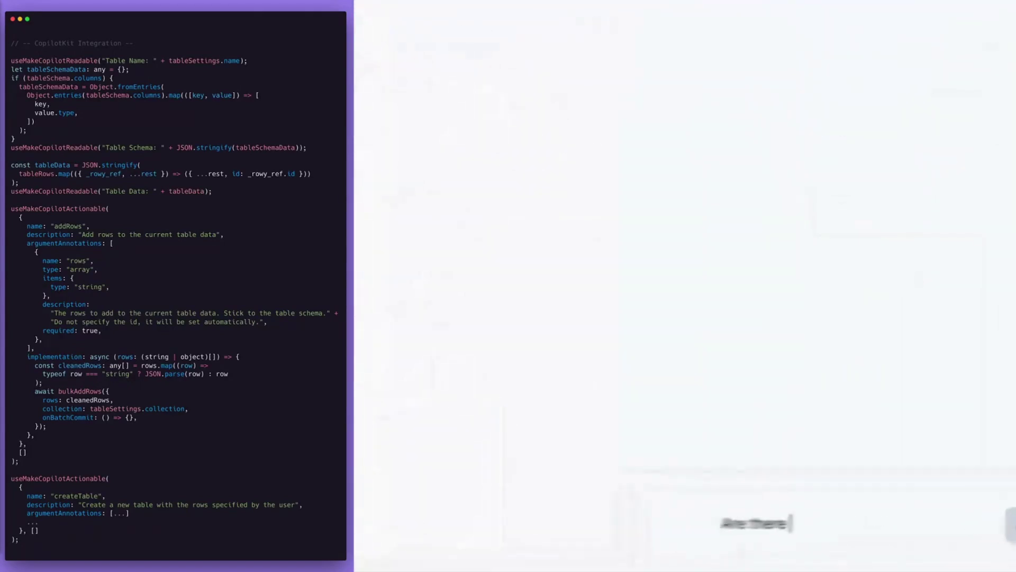
text( patterns that emerge across copilotk)
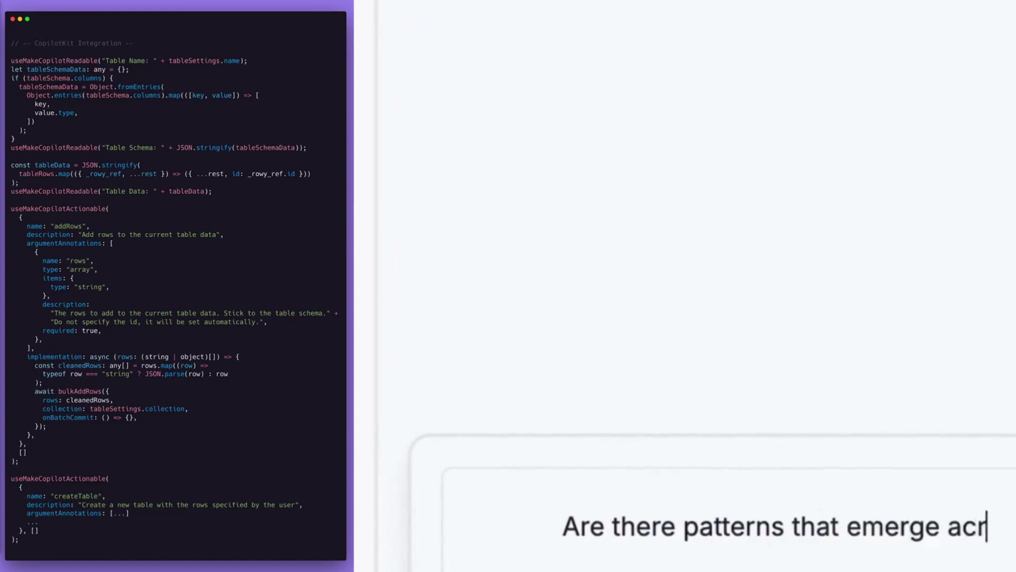
text(it usecases)
key(Return)
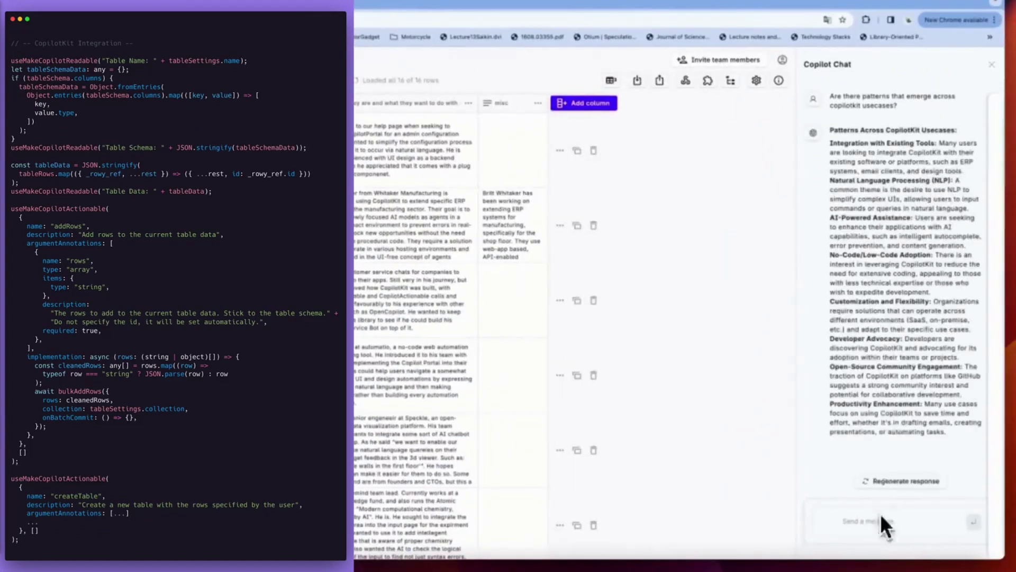
text(great, lets move thie)
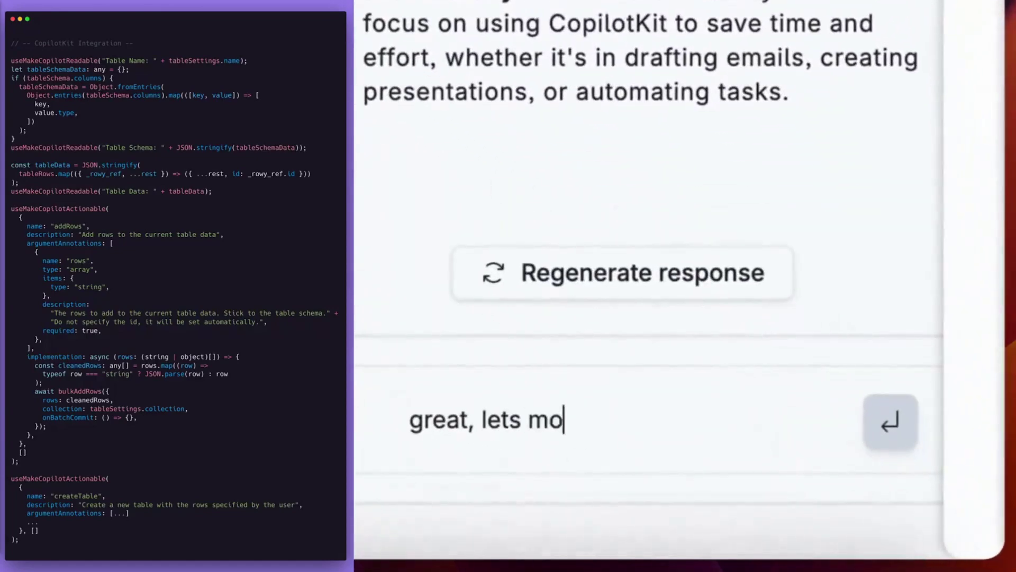
key(BackSpace)
key(BackSpace)
text(ese to a new table)
key(Return)
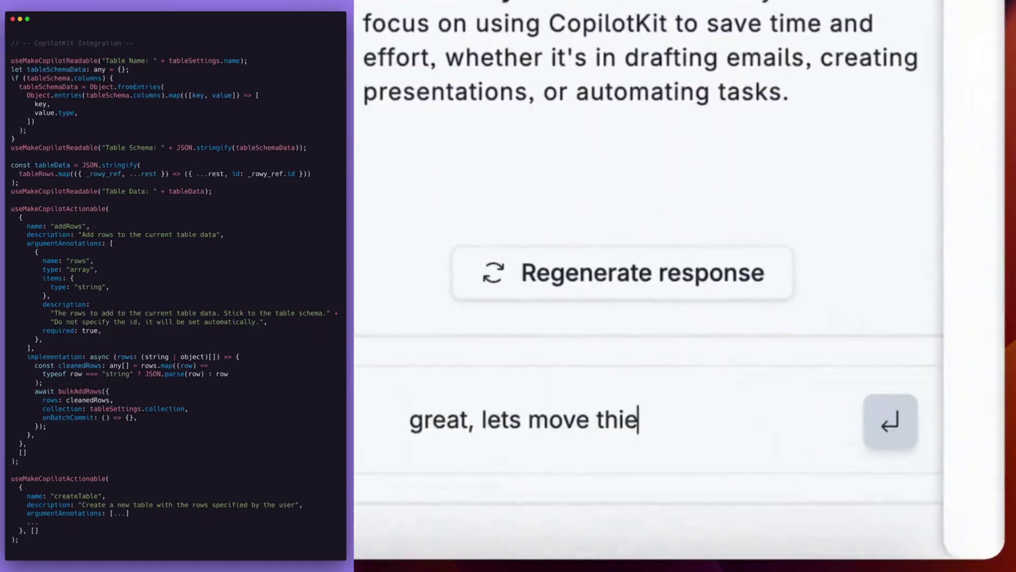
- Resend 'great, lets move these to a new table' and start retyping the patterns question
key(BackSpace)
key(BackSpace)
text(ese to a new table)
key(Return)
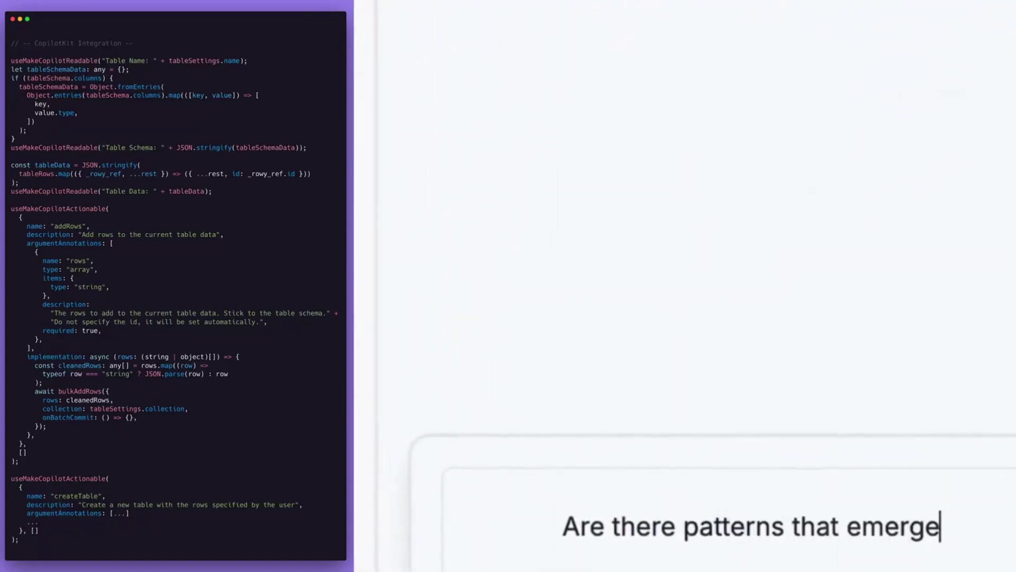
text(lotkit usecas)
- Send the chat question, then write 'Copilot Textarea. A drop-in replacement for any react <textarea>.'
key(Return)
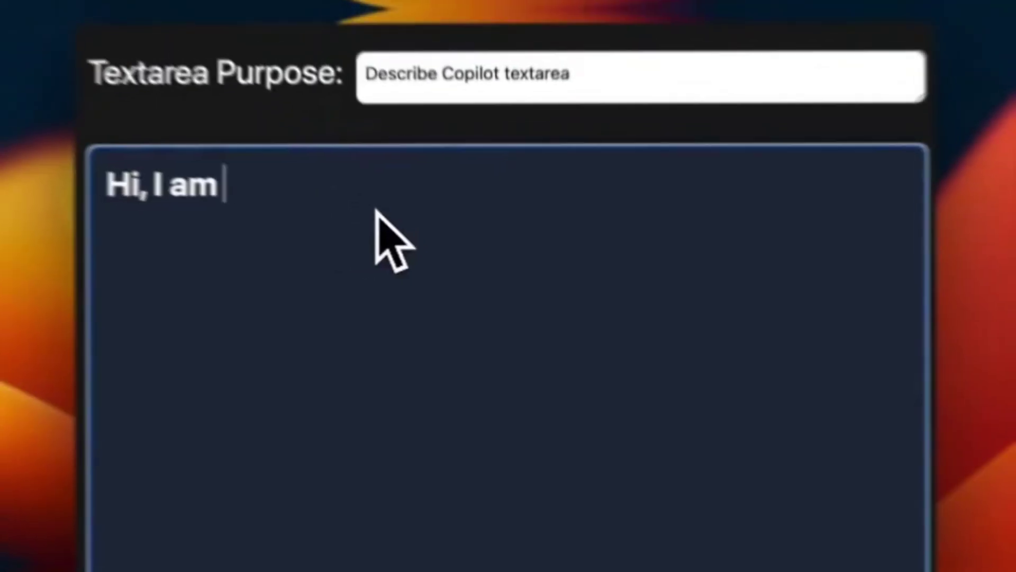
text(Copilot Textarea. A drop-in r)
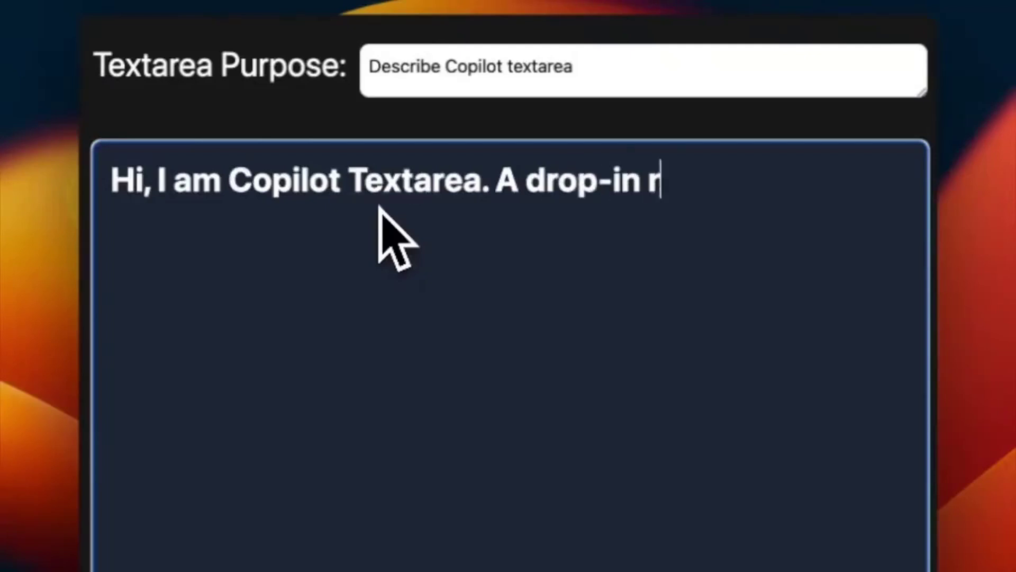
text(eplacement for any react <)
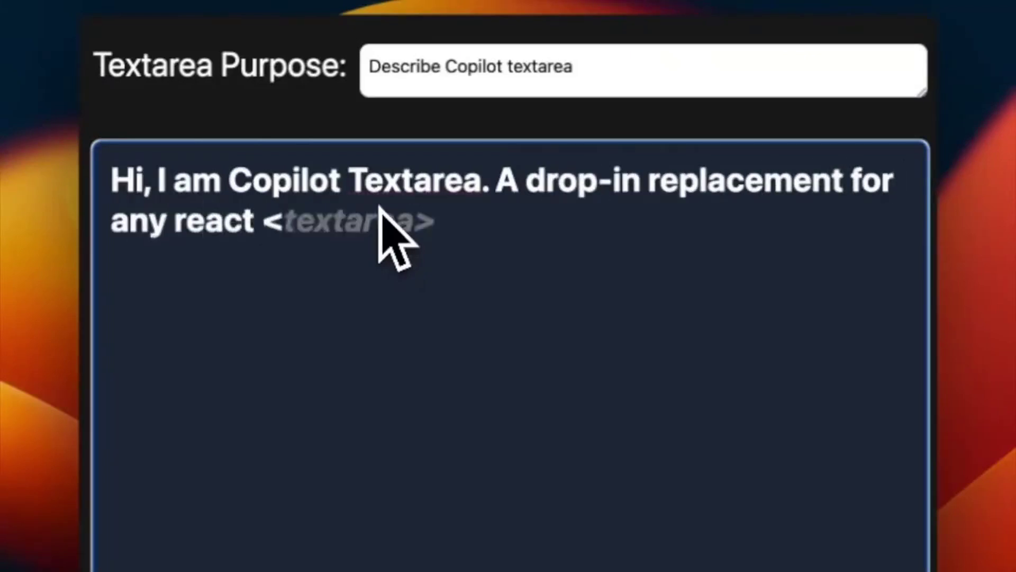
key(Tab)
text(.)
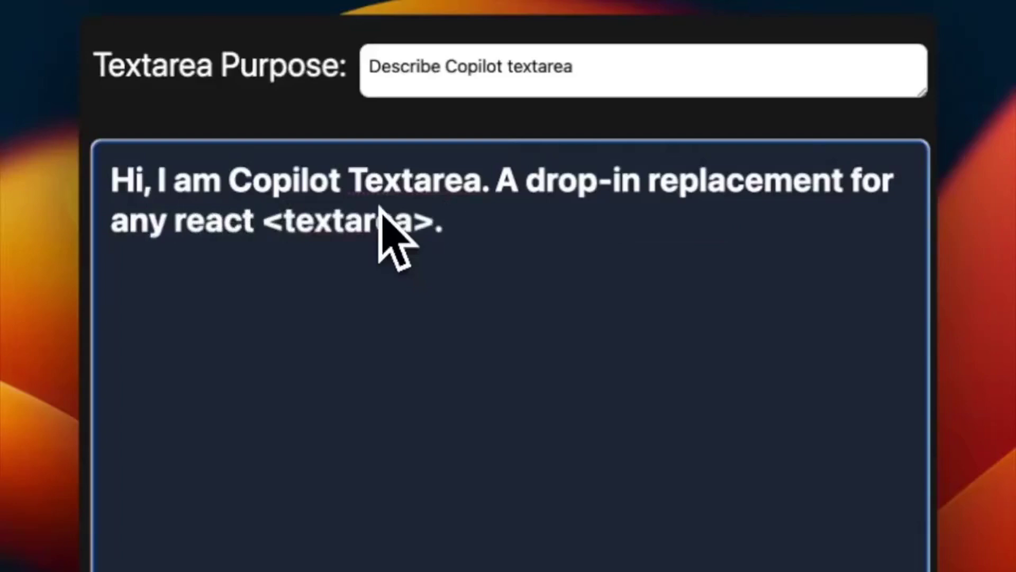
key(Return)
- Insert an AI-generated feature list from the 'List my features' prompt, then add 'Learn more'
key(super+k)
text(List my featur)
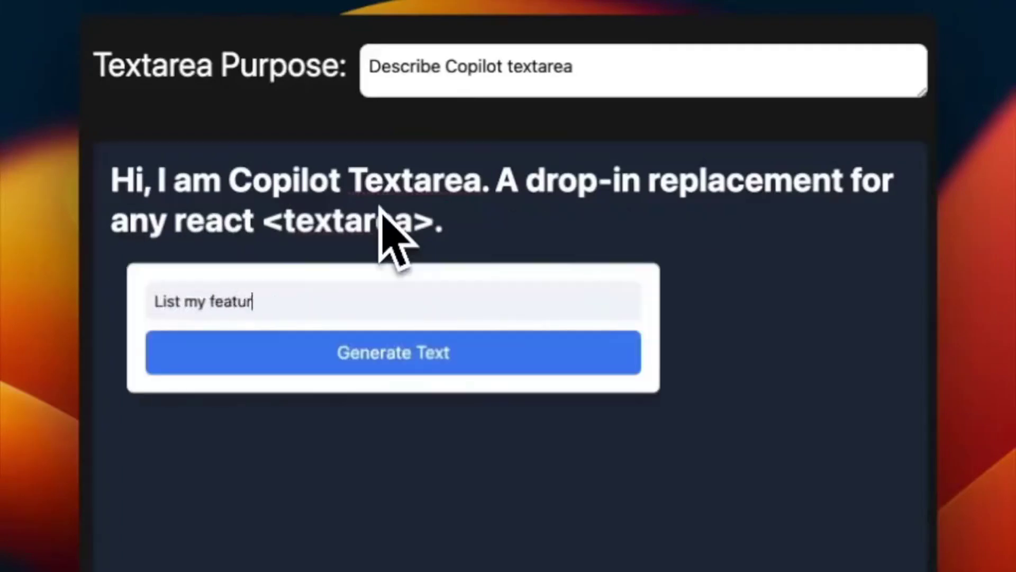
text(es)
key(Return)
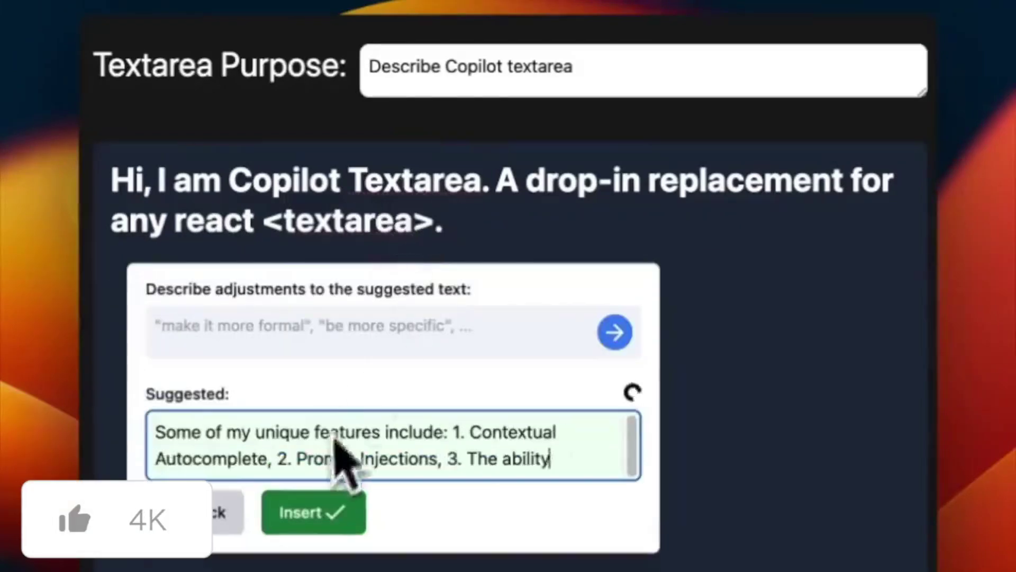
click(328, 512)
key(Return)
key(Return)
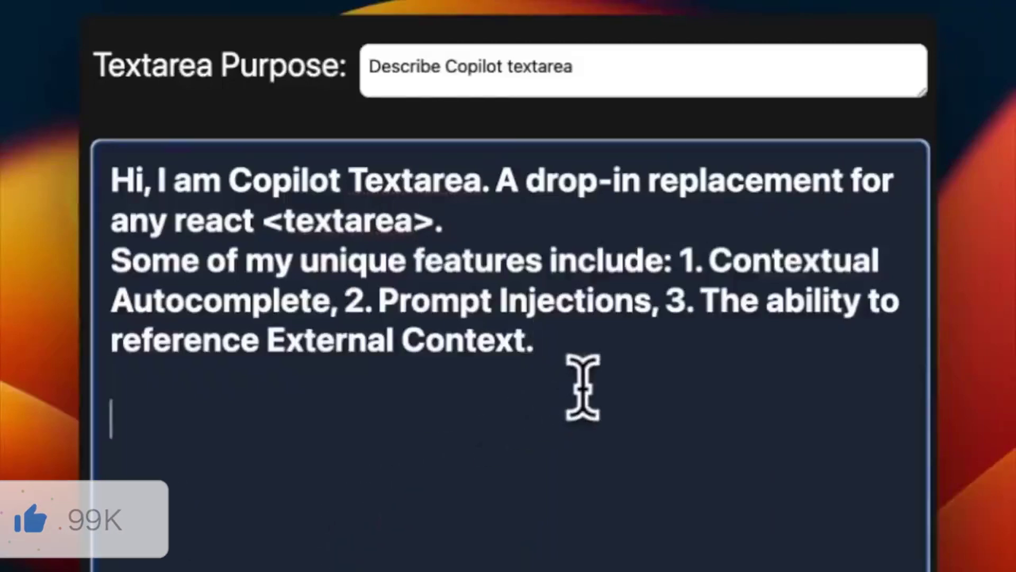
text(Learn more)
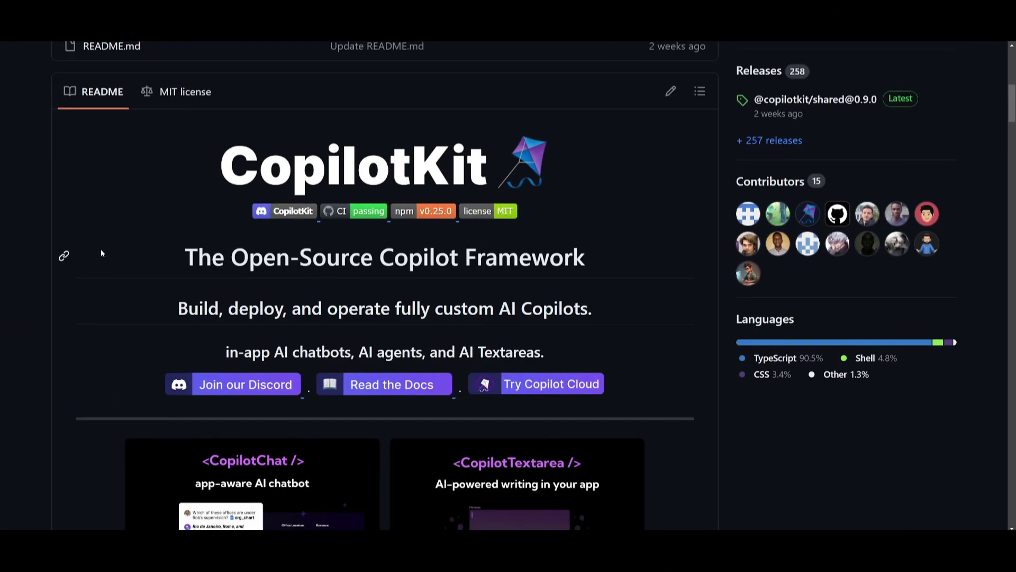
- Scroll the CopilotKit README down to its feature cards, zooming out and back in
scroll(109, 213, down, 2)
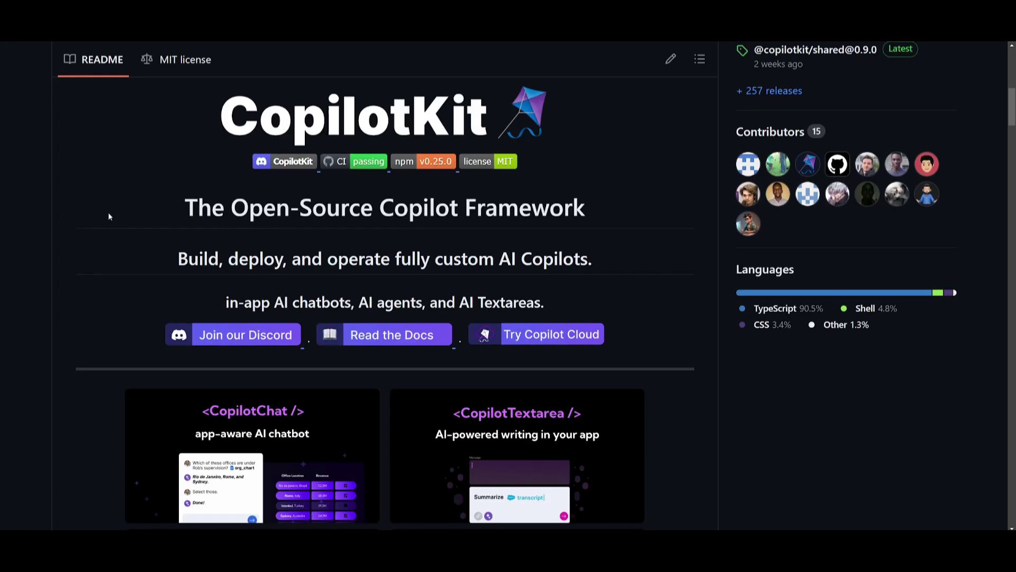
scroll(102, 215, down, 3)
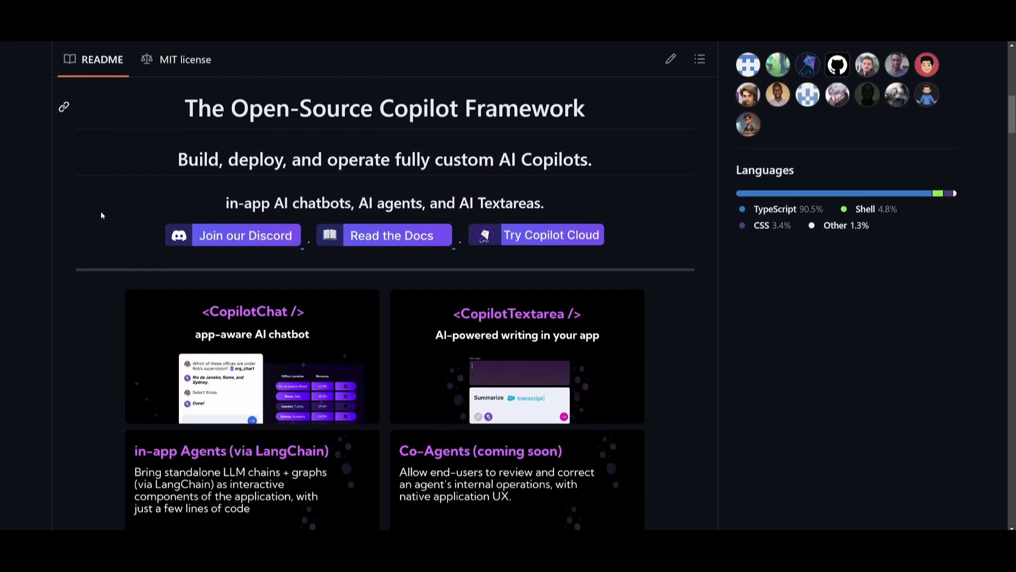
scroll(106, 217, down, 5)
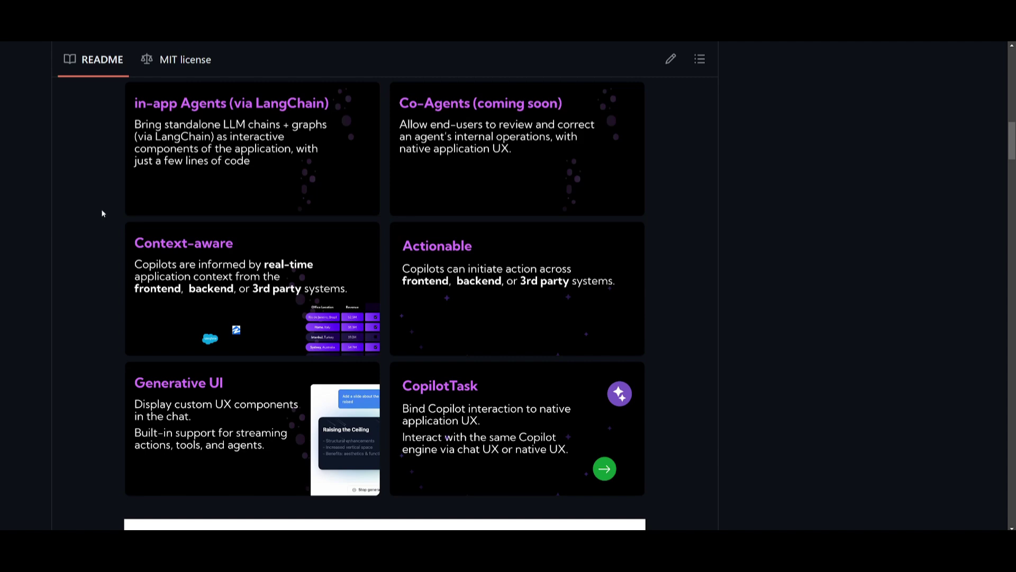
key(ctrl+minus)
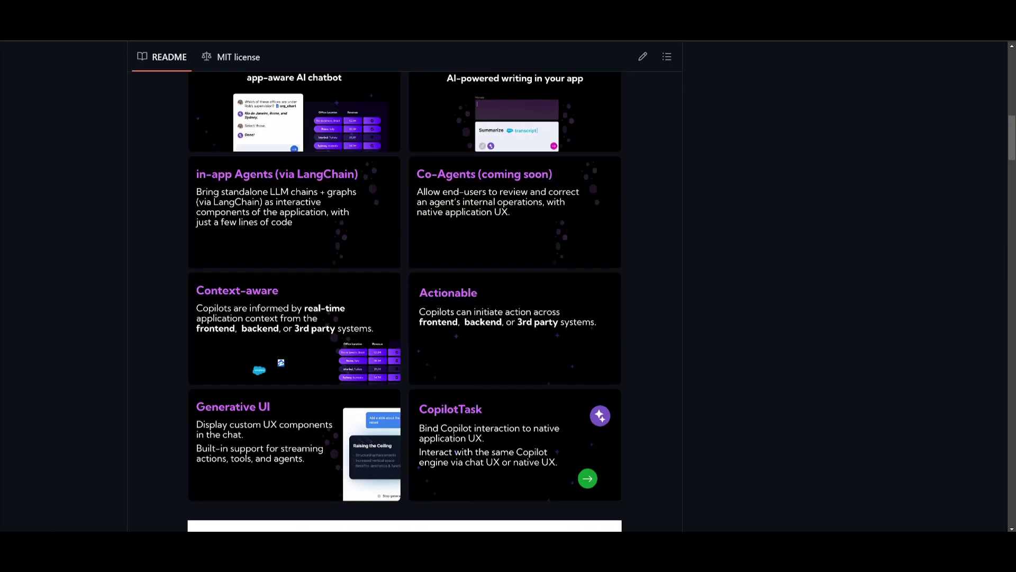
key(ctrl+plus)
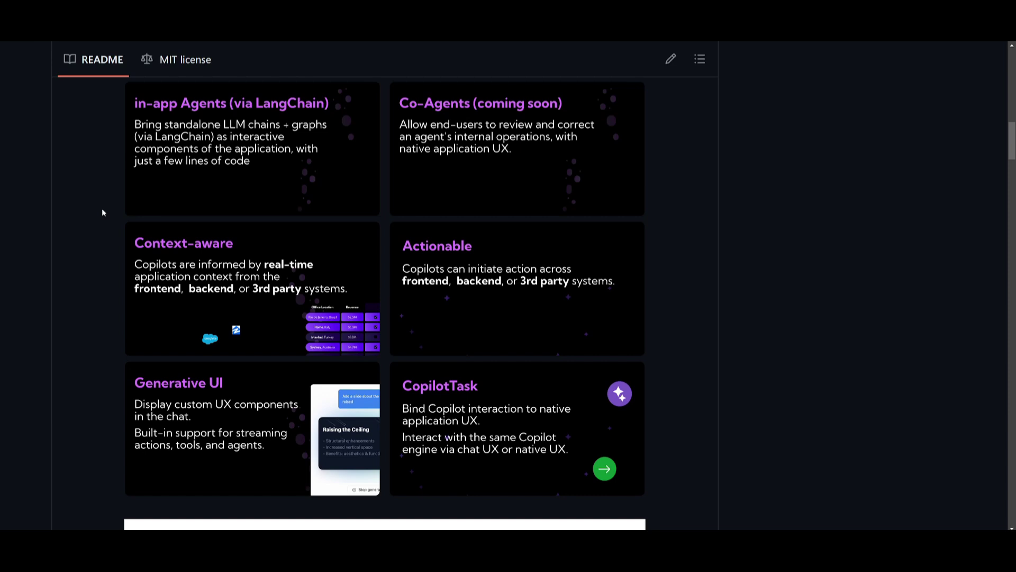
scroll(101, 208, up, 1)
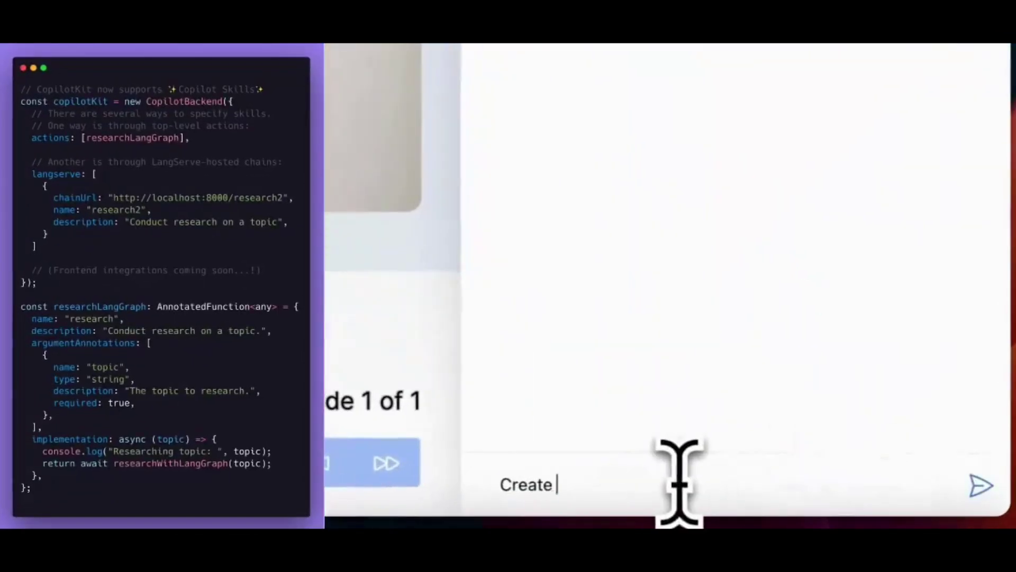
- Ask the Presentation Copilot to 'Create a presentation about OpenAI's new Sora model'
text(a presentation about OpenAI's new Sora m)
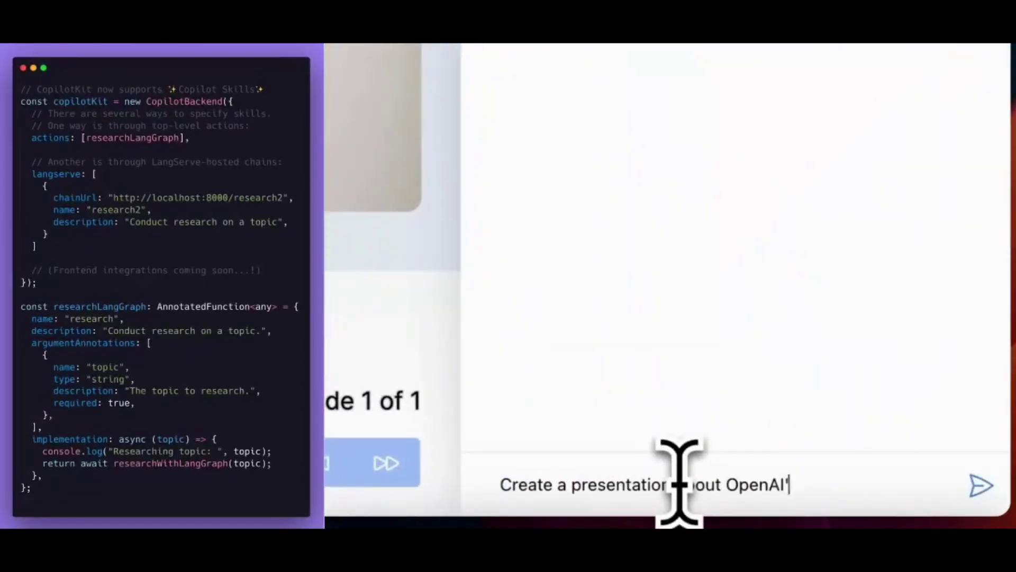
text(odel)
key(Return)
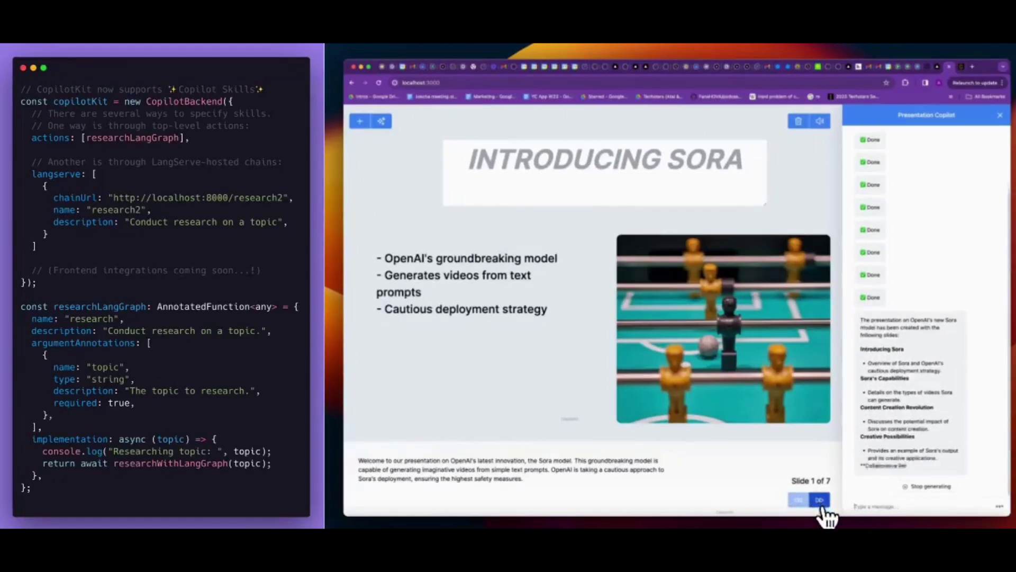
- Page through the Sora deck from Sora's Capabilities to the Conclusion slide
click(821, 501)
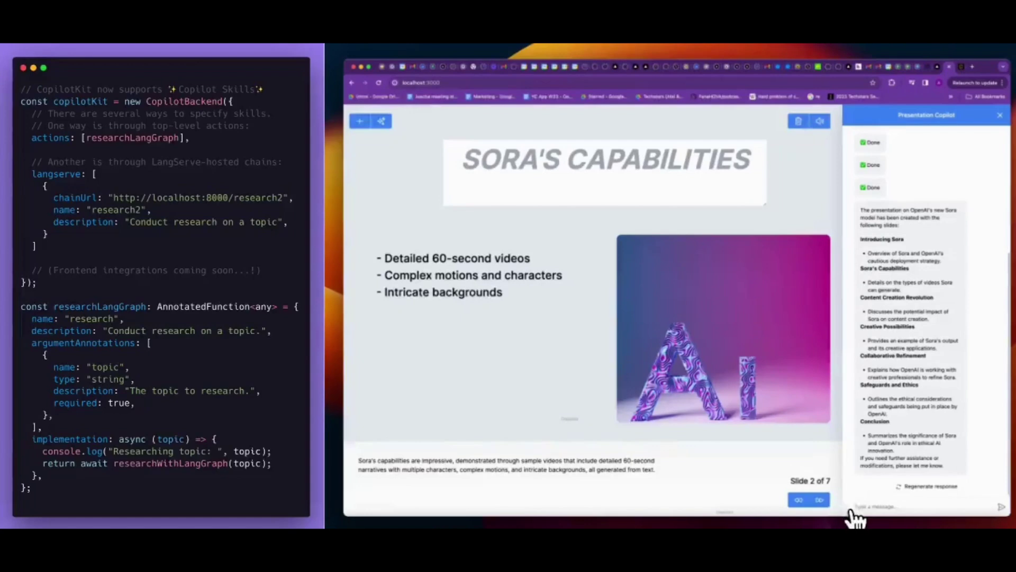
click(821, 500)
click(829, 502)
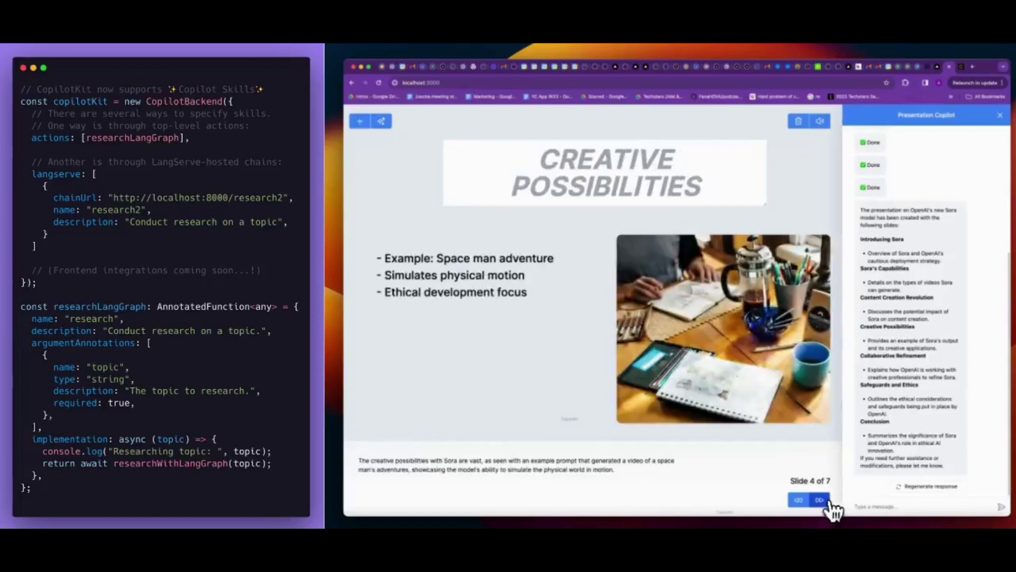
click(829, 503)
click(829, 503)
click(829, 503)
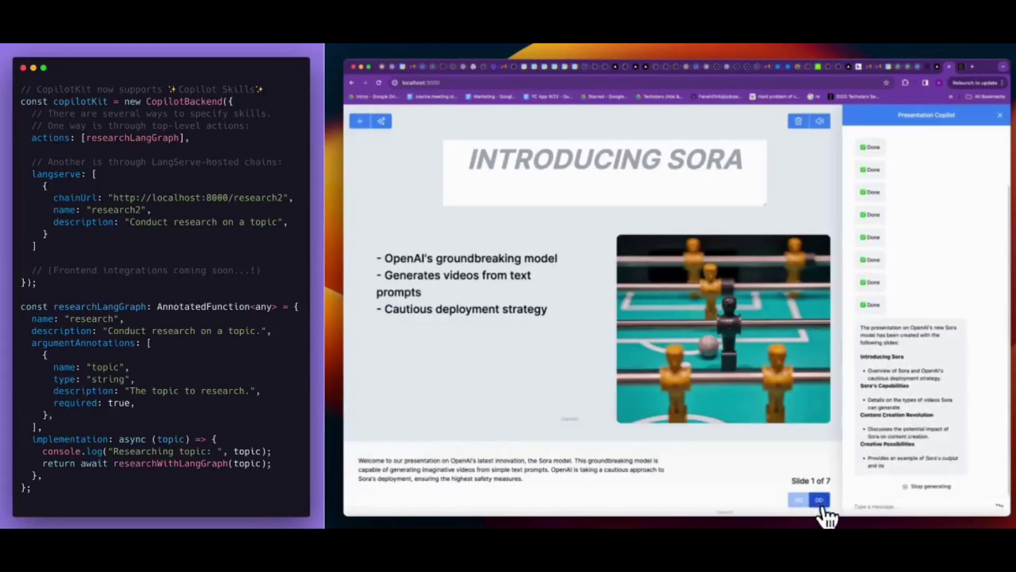
click(820, 500)
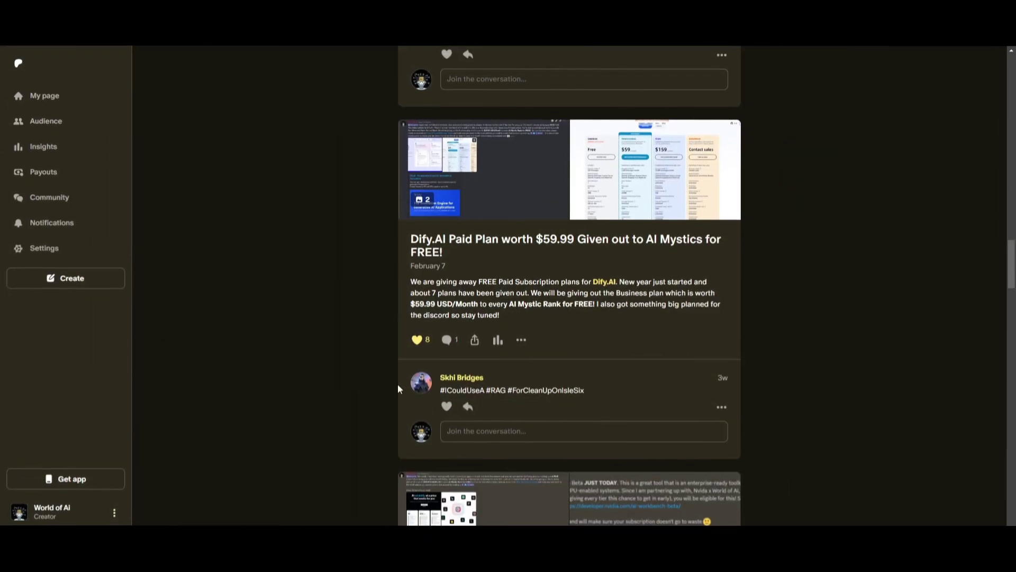
- View the Dify post's announcement and pricing images, then the AnythingLLM post's image
click(505, 195)
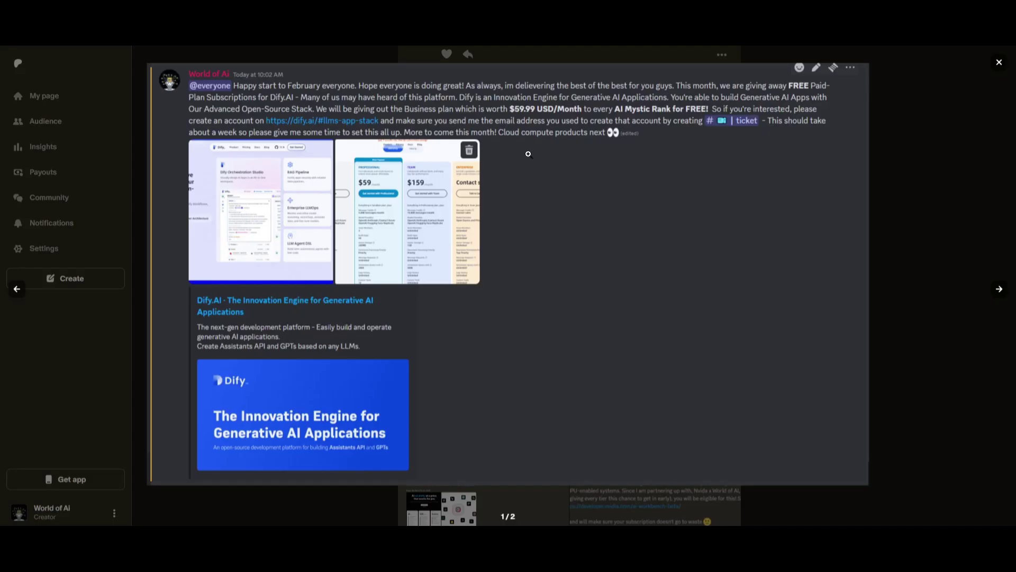
click(999, 289)
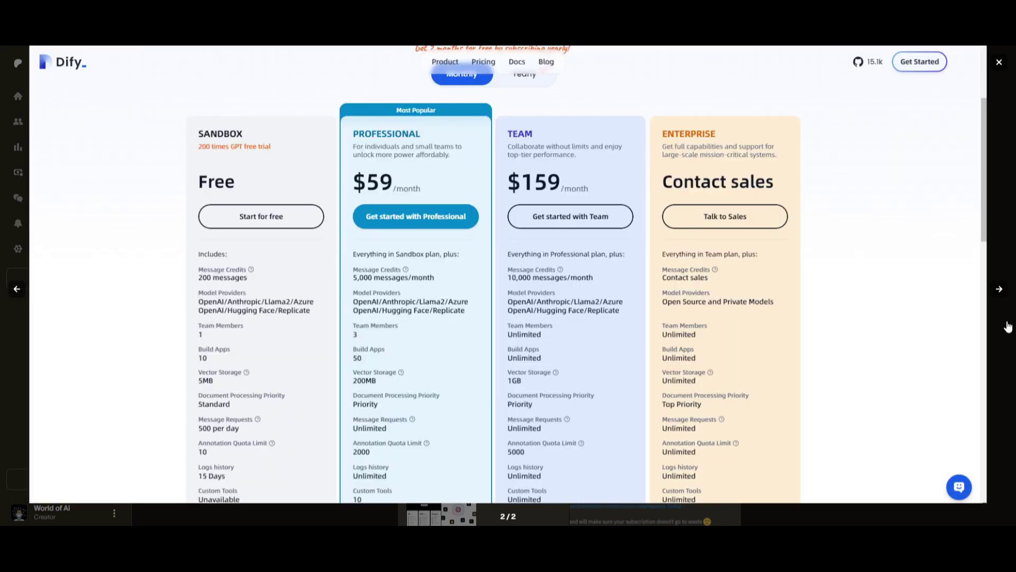
click(990, 219)
scroll(821, 220, up, 8)
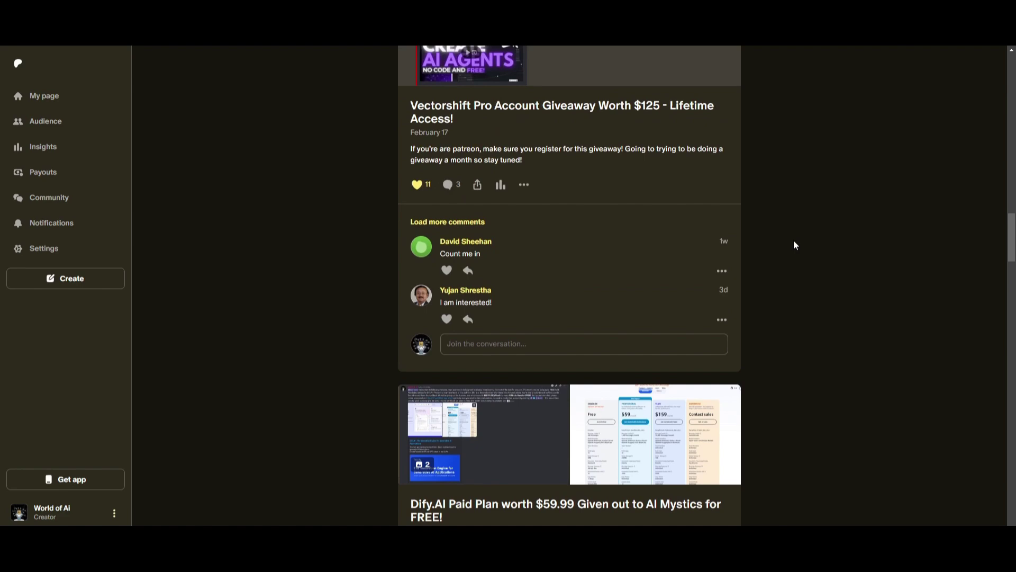
scroll(594, 329, up, 1)
scroll(669, 324, up, 5)
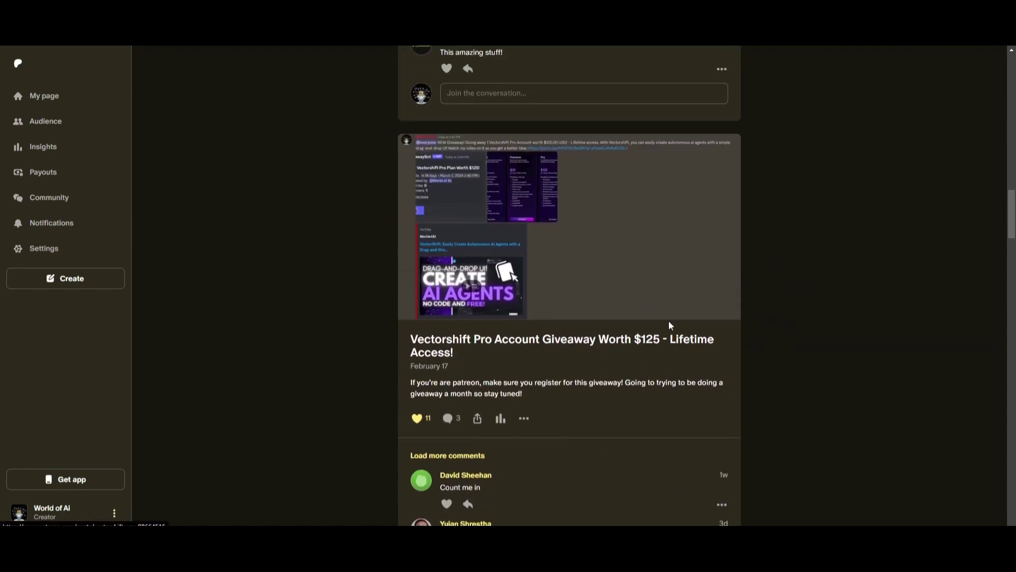
scroll(635, 318, up, 4)
click(583, 254)
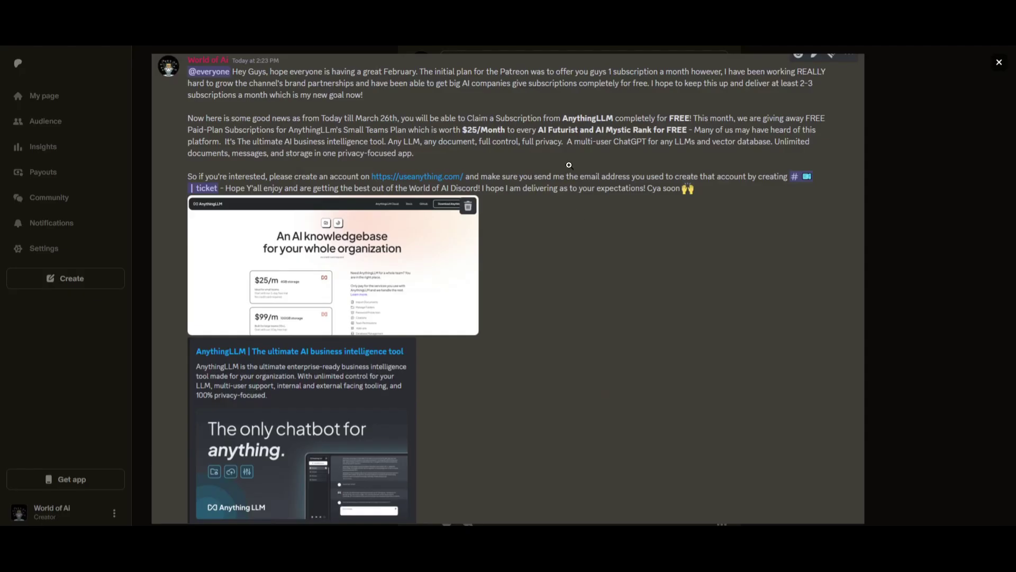
click(940, 251)
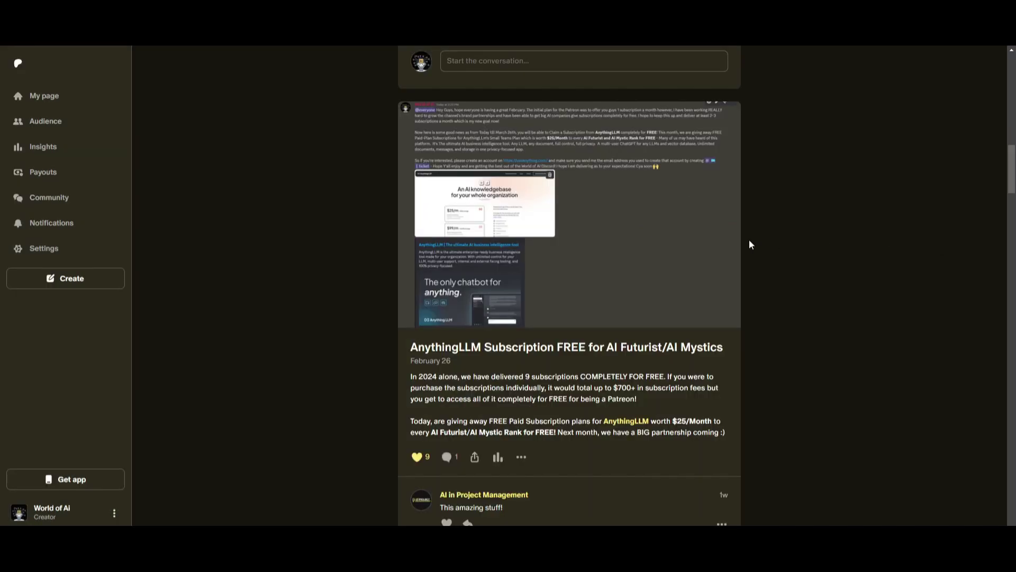
- View the VoiceFlow announcement and pricing images, then the NVIDIA AI Workbench images
scroll(749, 243, up, 3)
scroll(681, 267, up, 3)
click(547, 189)
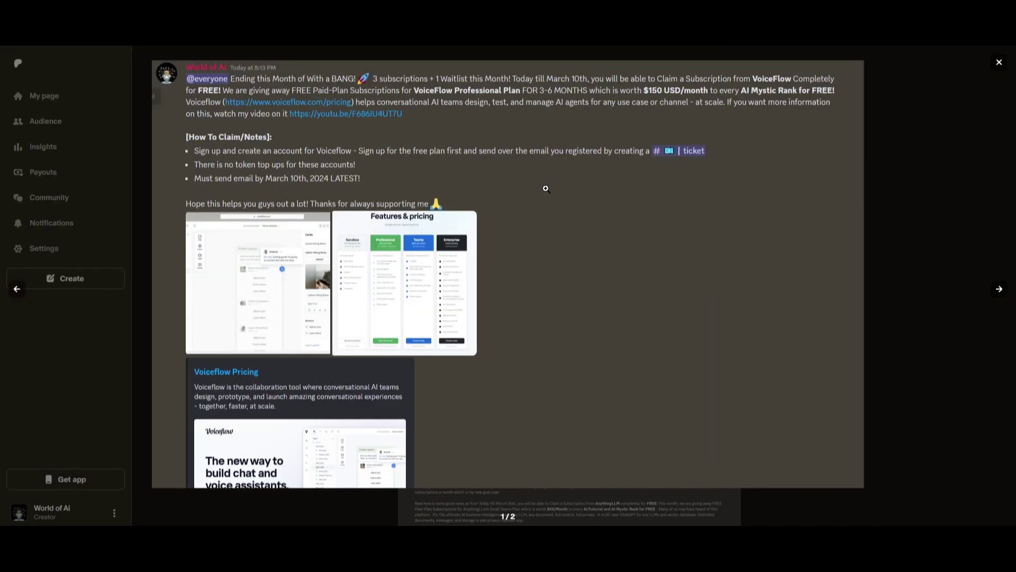
click(999, 289)
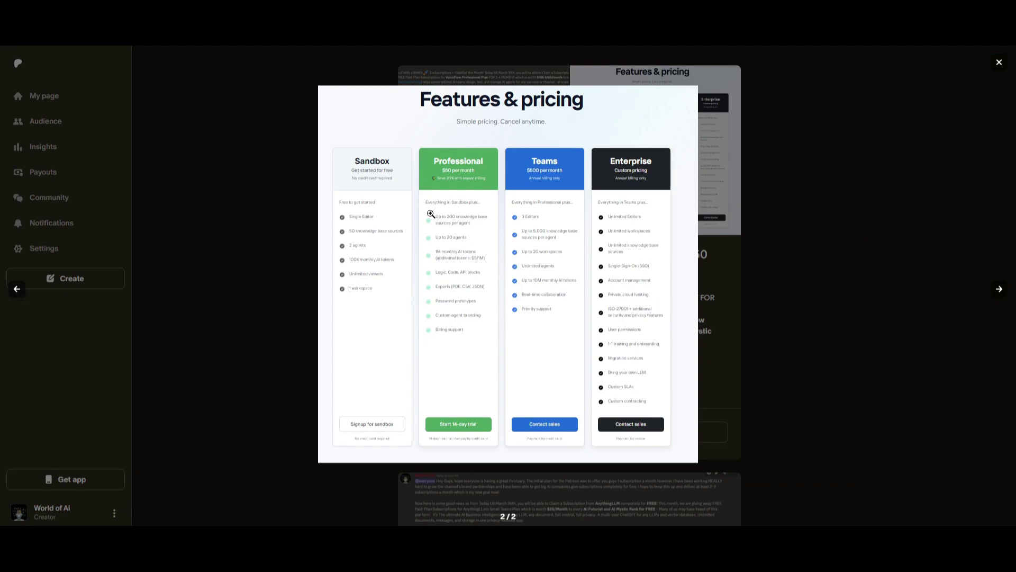
click(836, 245)
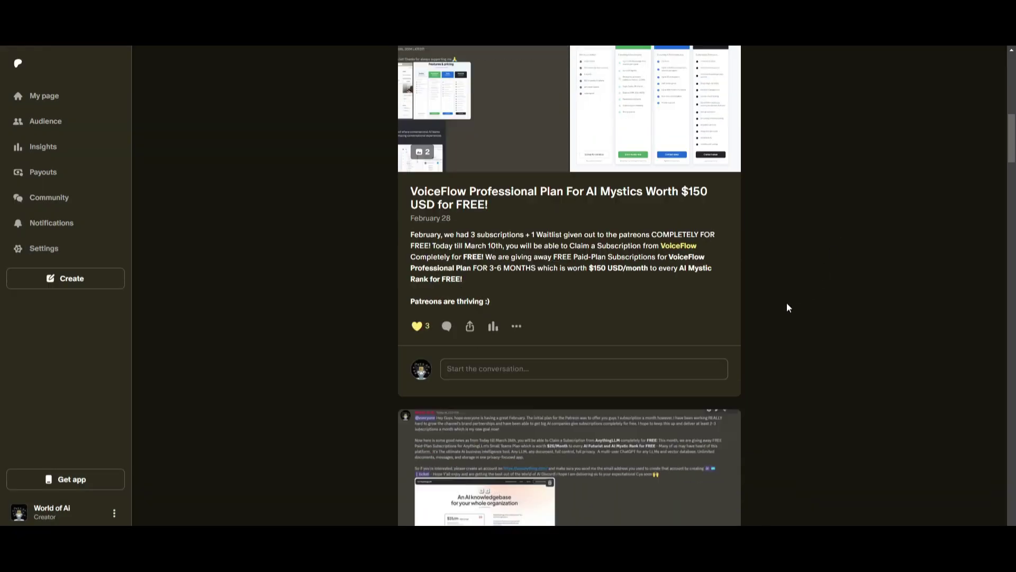
scroll(787, 304, down, 5)
scroll(764, 341, down, 15)
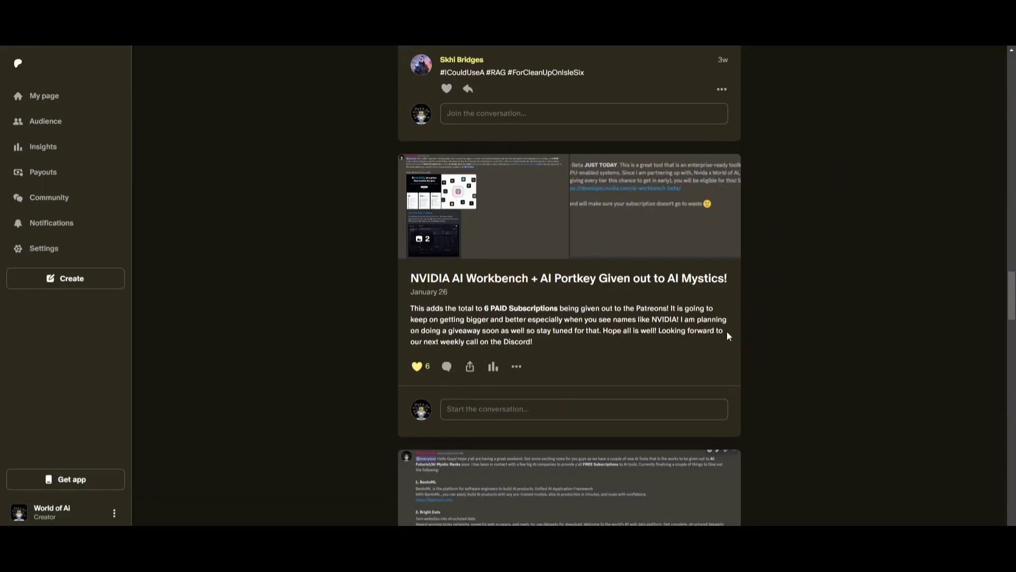
click(523, 229)
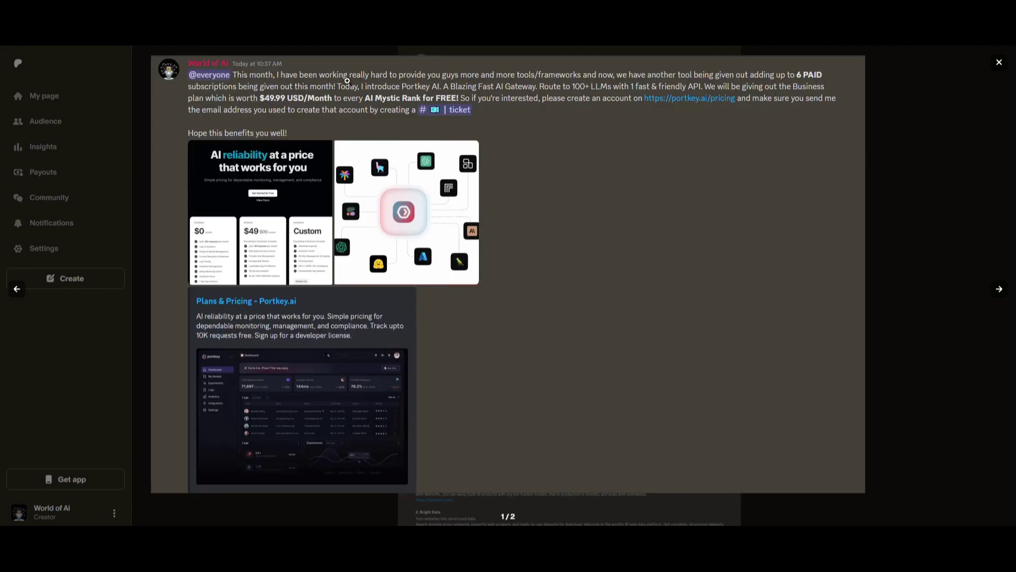
click(999, 290)
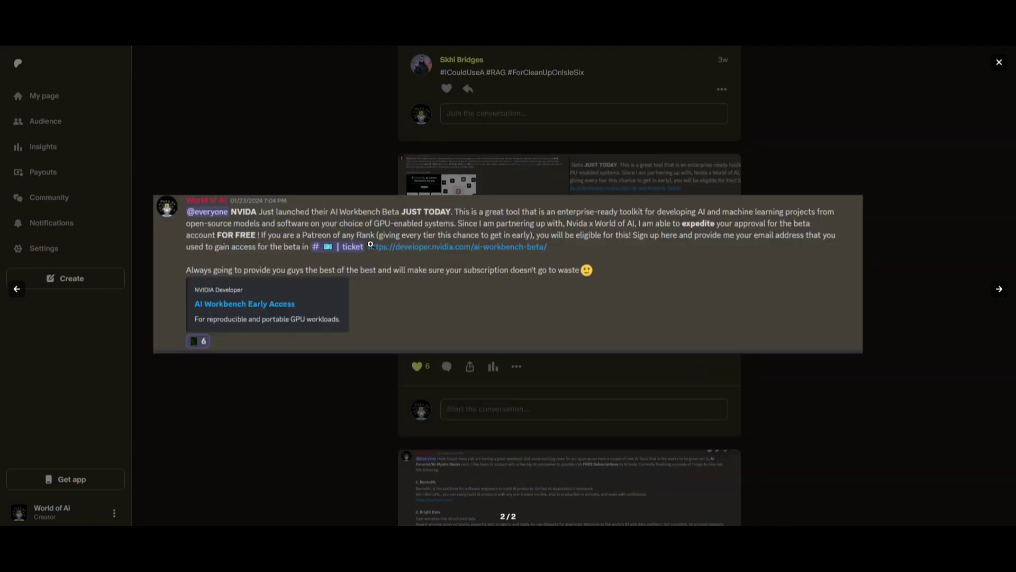
click(926, 378)
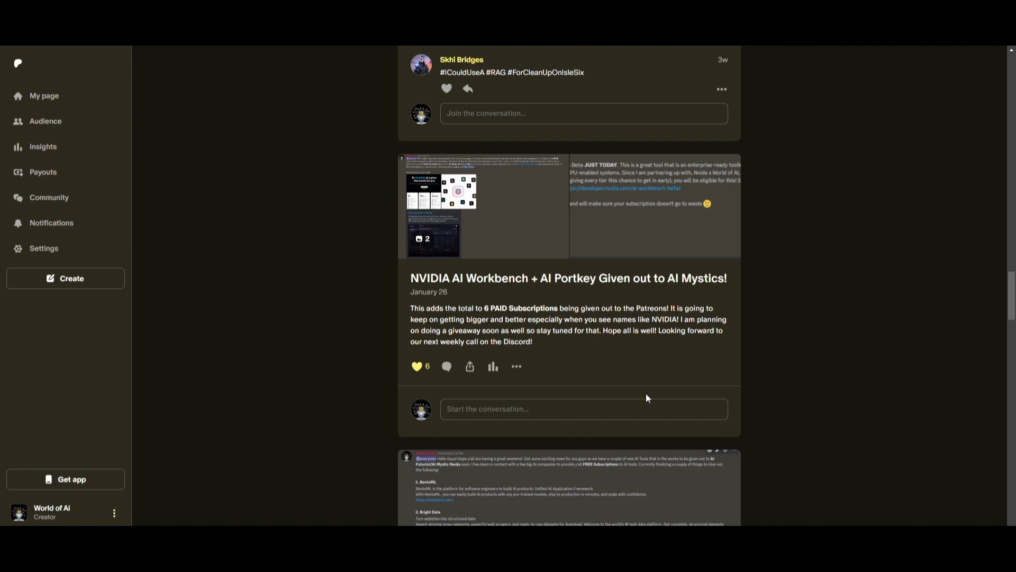
- Enlarge the BentoML and Bright Data screenshot, then the AI subscription tools post's screenshot
scroll(645, 381, down, 3)
scroll(642, 365, down, 2)
click(603, 324)
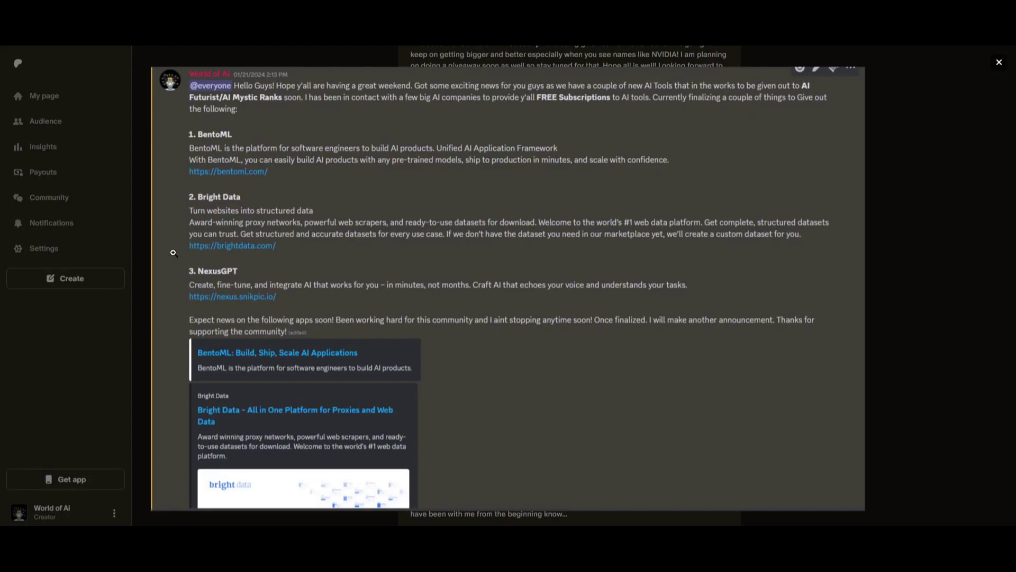
click(874, 368)
scroll(787, 336, down, 8)
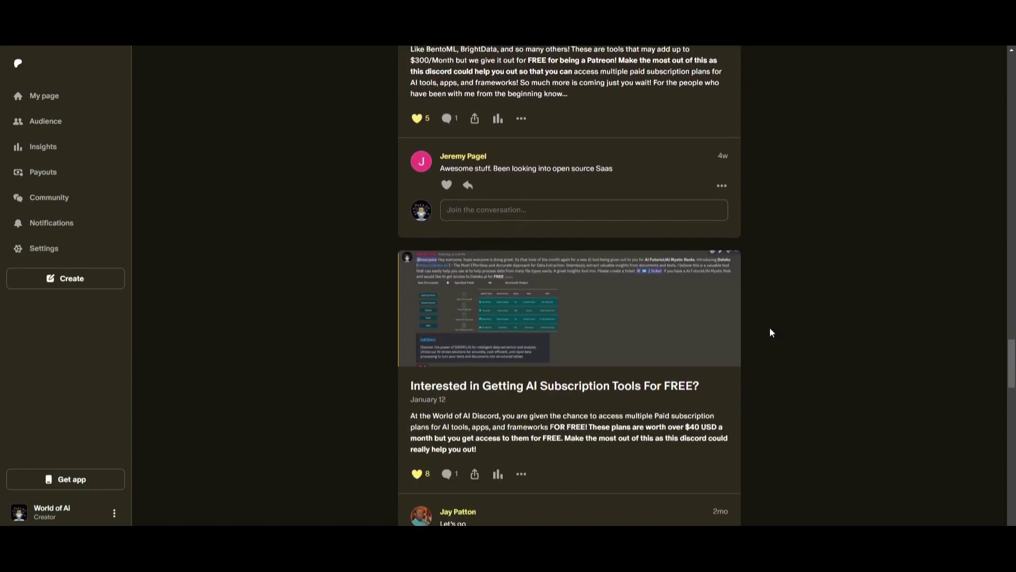
click(594, 295)
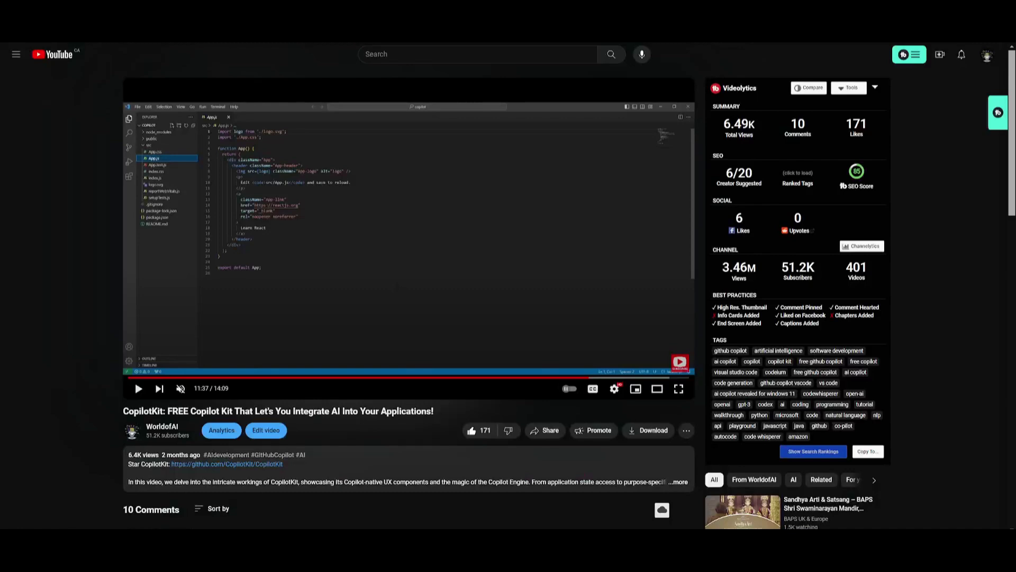
- Jump the CopilotKit video to its README part at 11:42, pause, then return to the docs
click(433, 250)
click(586, 378)
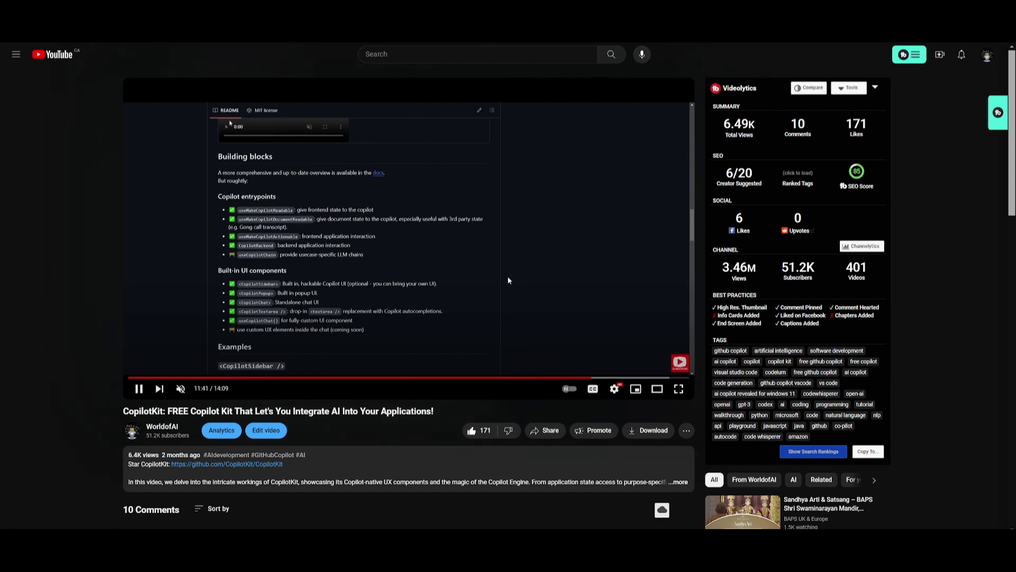
click(427, 302)
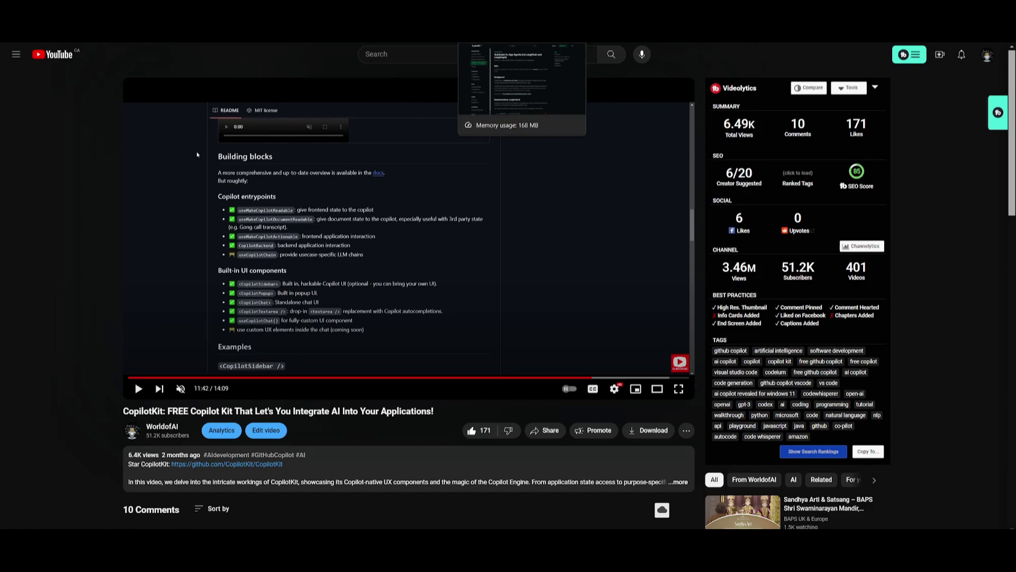
click(508, 34)
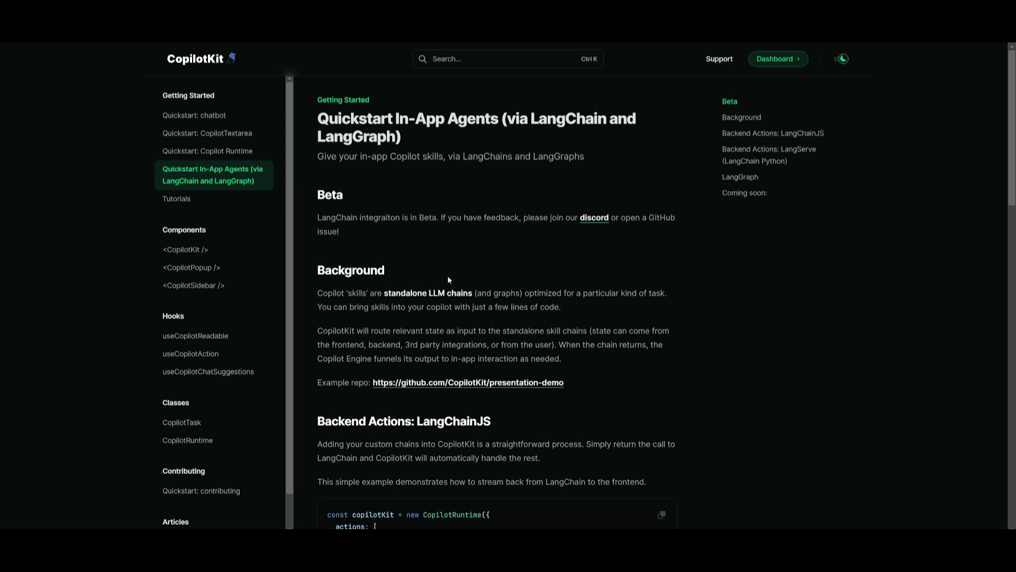
- Scroll the in-app agents quickstart to the LangChainJS sayHello backend action example
scroll(351, 260, down, 3)
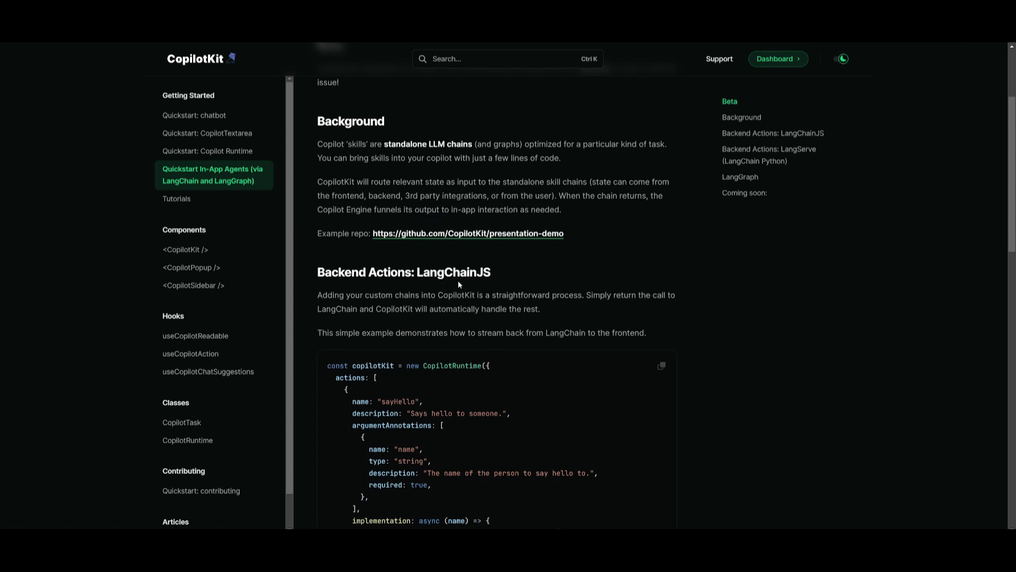
scroll(458, 284, down, 2)
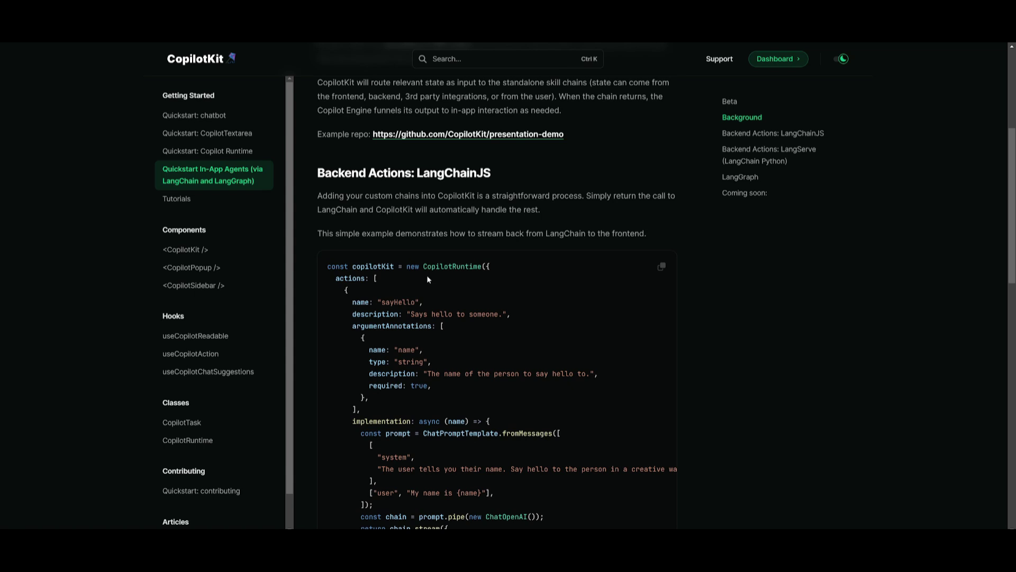
- Scroll past the LangChainJS example down toward the LangServe section
scroll(379, 216, down, 10)
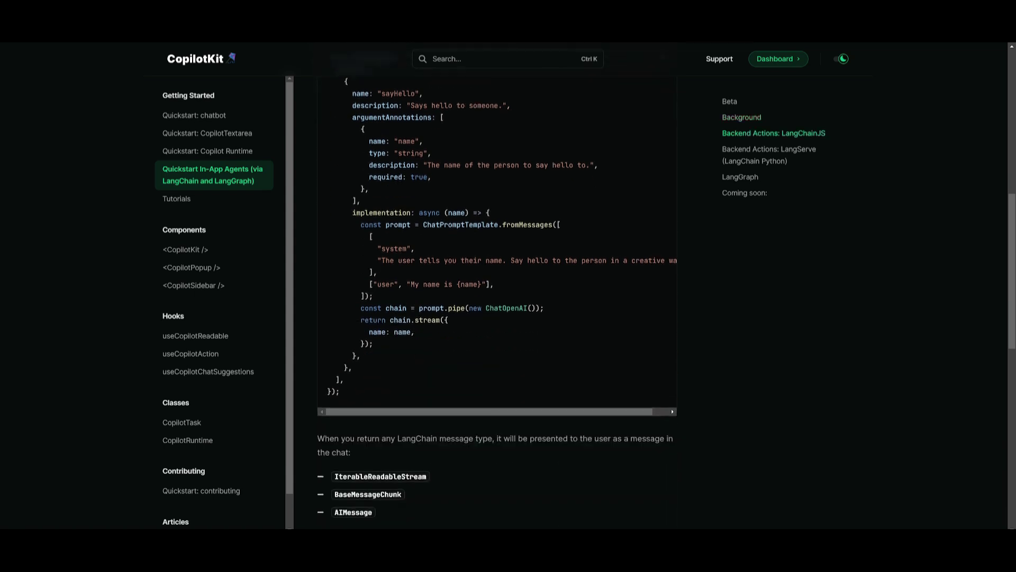
scroll(376, 221, down, 3)
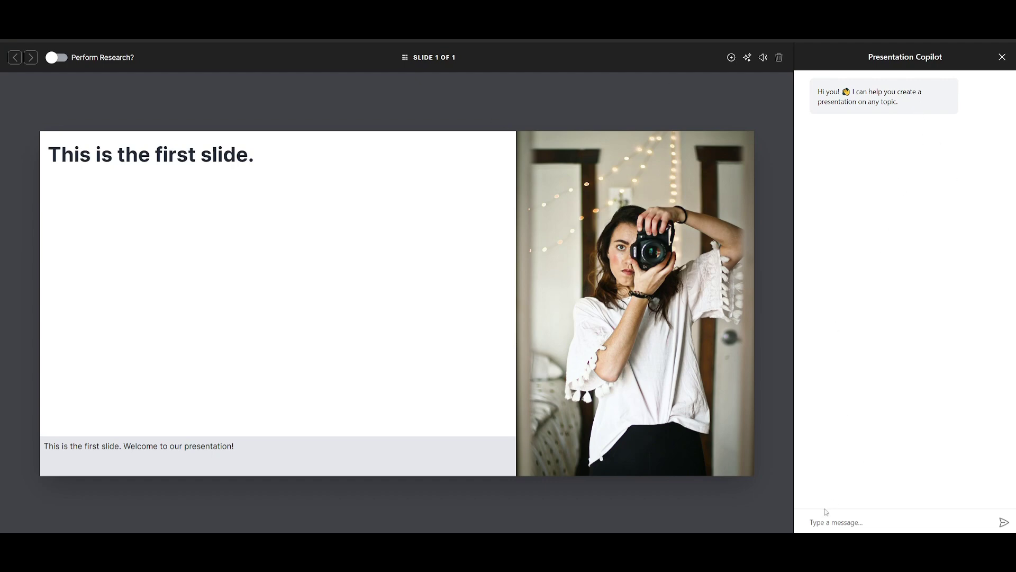
- Ask the Presentation Copilot to 'create me a slide thtat talks about ai'
click(831, 520)
text(create me a slide thtat talks about )
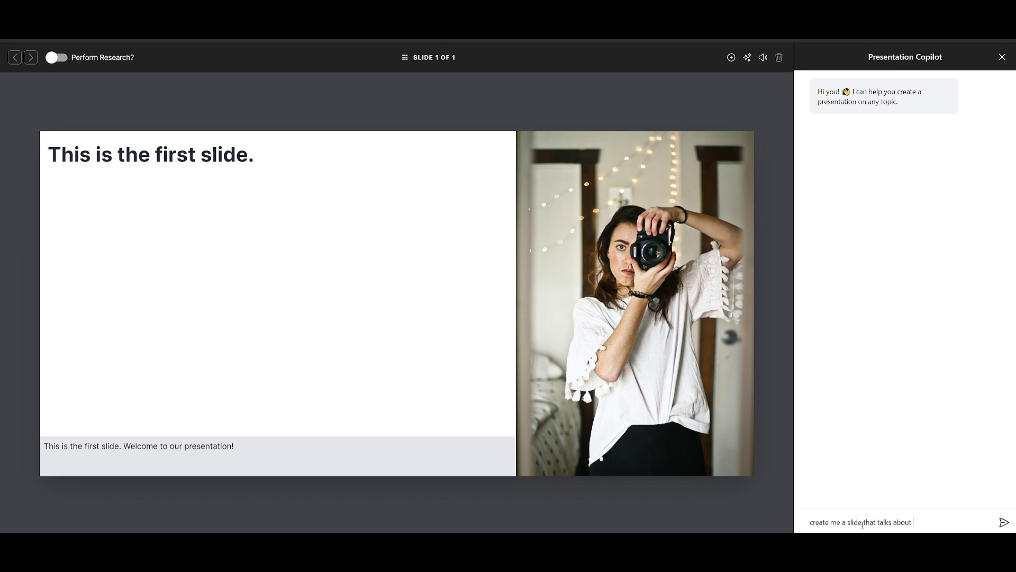
text(ai)
key(Return)
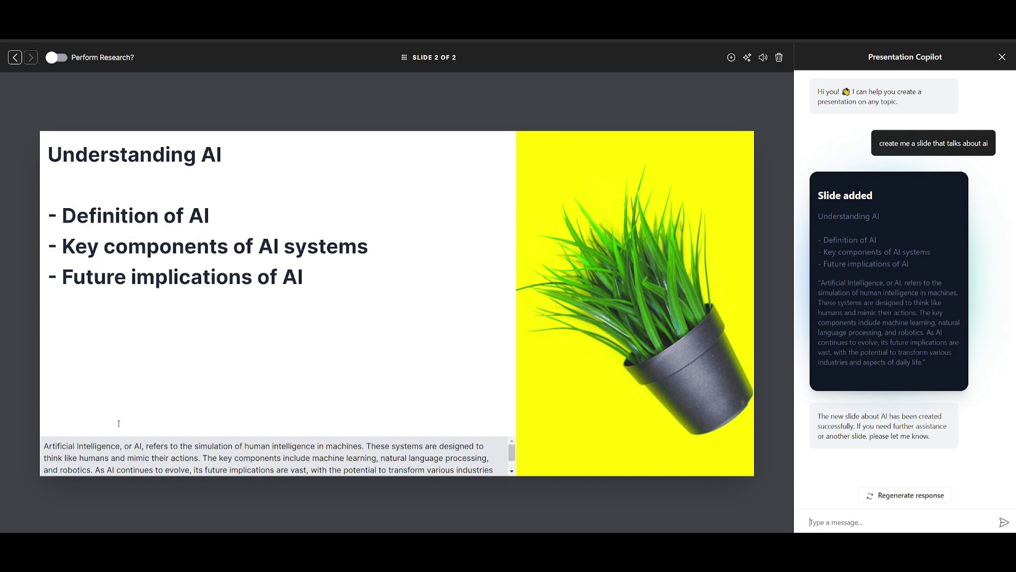
- Review the 'Understanding AI' slide, then return to slide 1 and play its narration
scroll(138, 466, down, 1)
scroll(138, 470, up, 1)
click(15, 58)
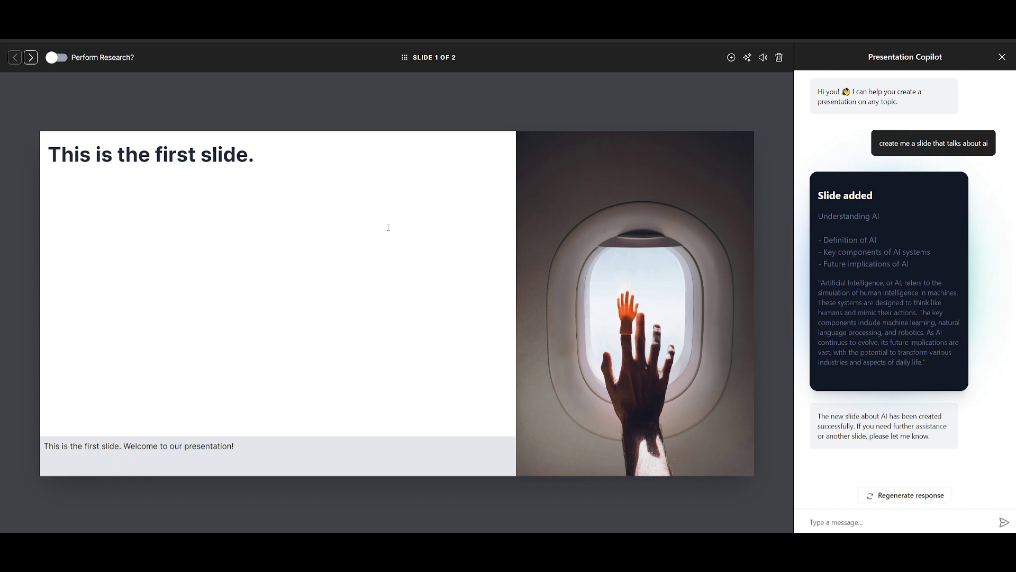
click(761, 59)
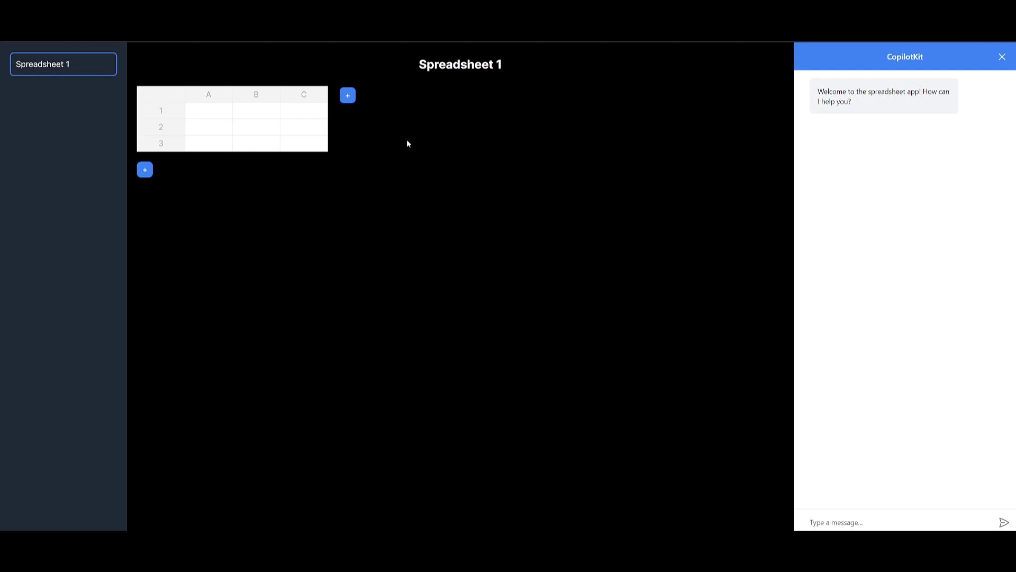
- Ask the spreadsheet copilot to 'create me a spreadsheet payment tracker'
click(834, 523)
text(create me a spreadsheet payment tracker)
key(Return)
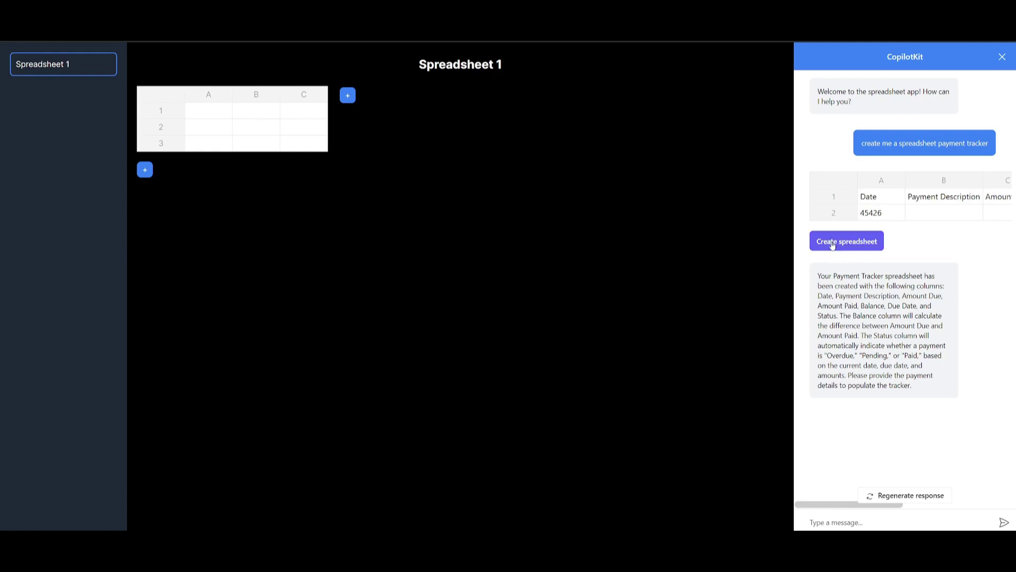
- Create the proposed Payment Tracker sheet from the copilot's preview table
click(852, 245)
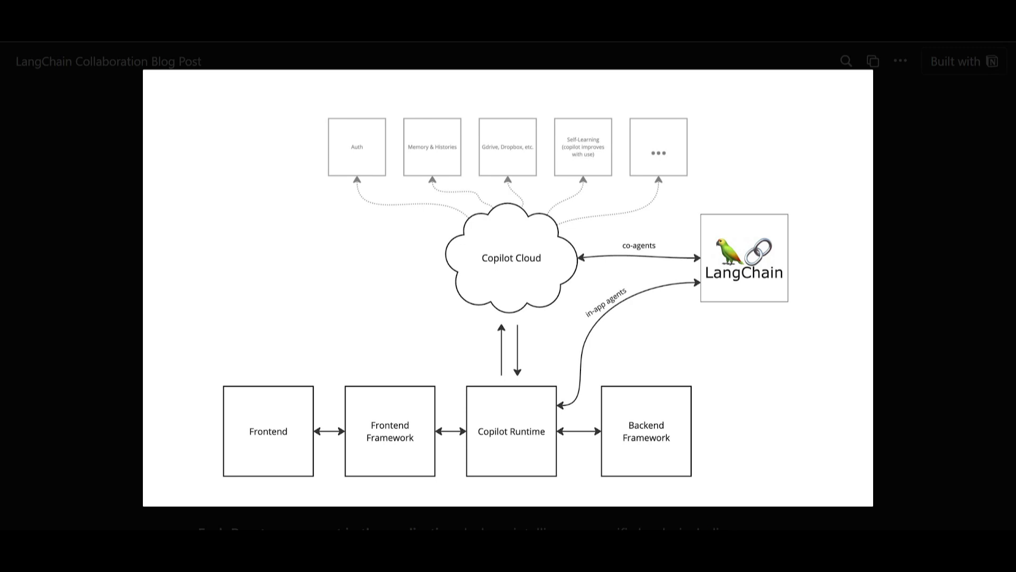
- Examine the Copilot Cloud, Copilot Runtime and LangChain architecture diagram in the collaboration post
mouse_move(509, 442)
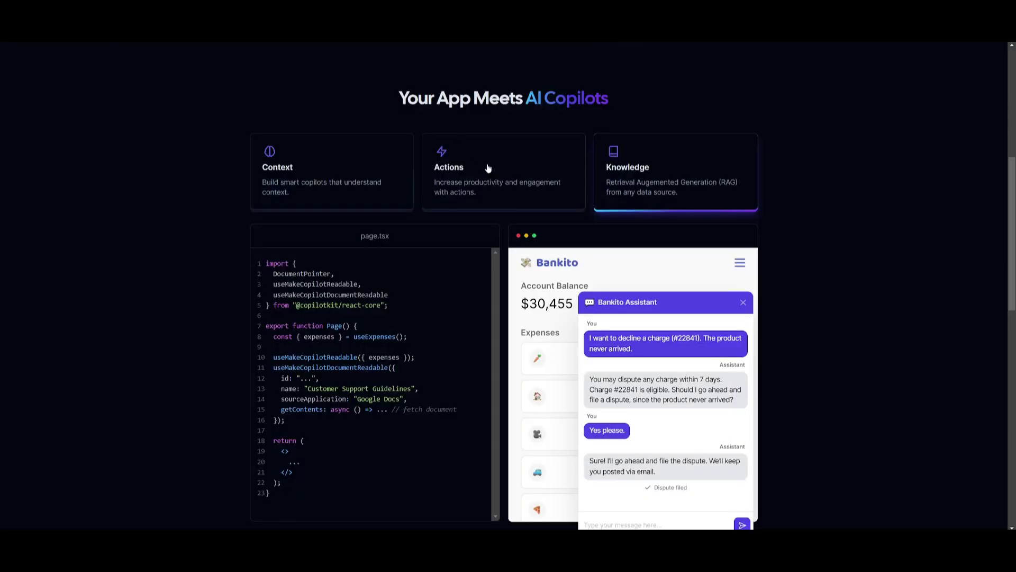
- Scroll the CopilotKit homepage up to the hero section and back down
scroll(485, 169, up, 6)
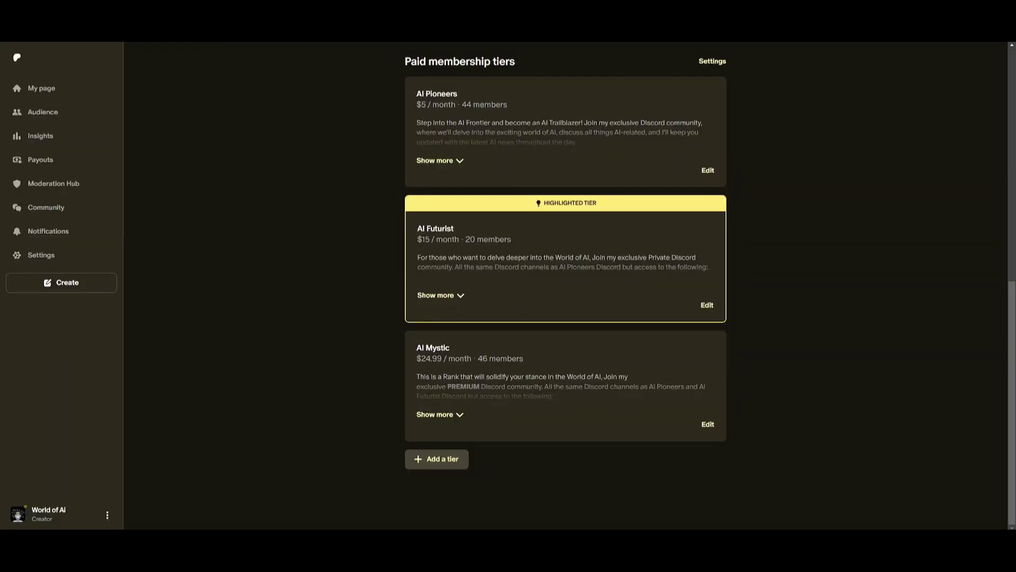
scroll(426, 263, up, 10)
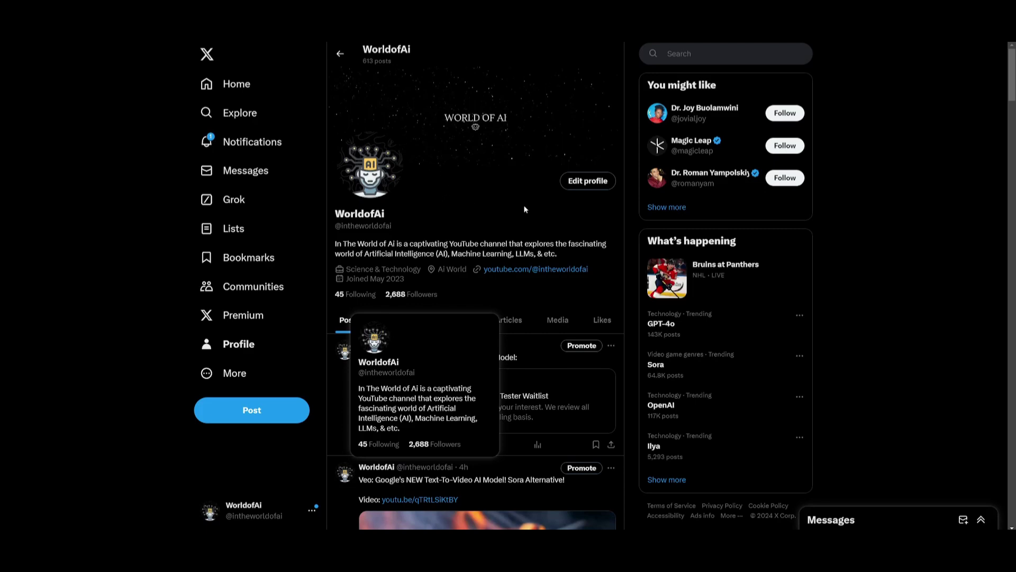
scroll(525, 204, down, 3)
scroll(526, 202, down, 5)
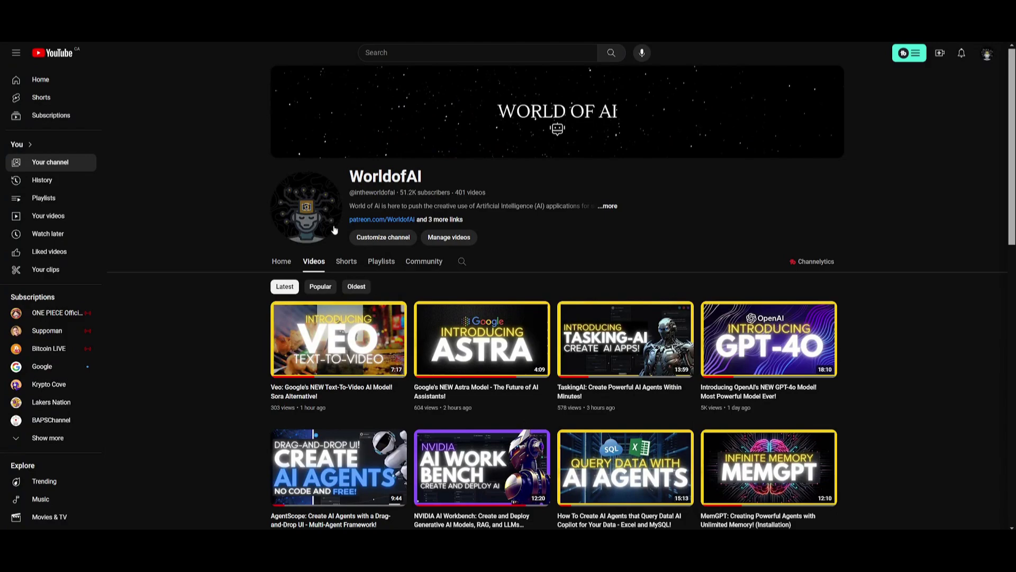
scroll(331, 227, down, 2)
scroll(325, 222, down, 5)
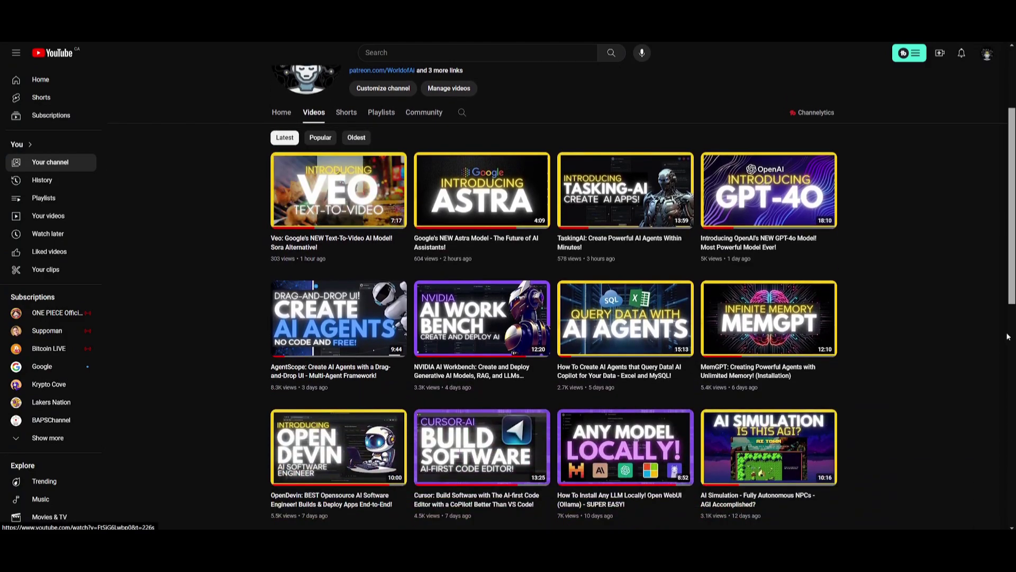
scroll(875, 305, down, 3)
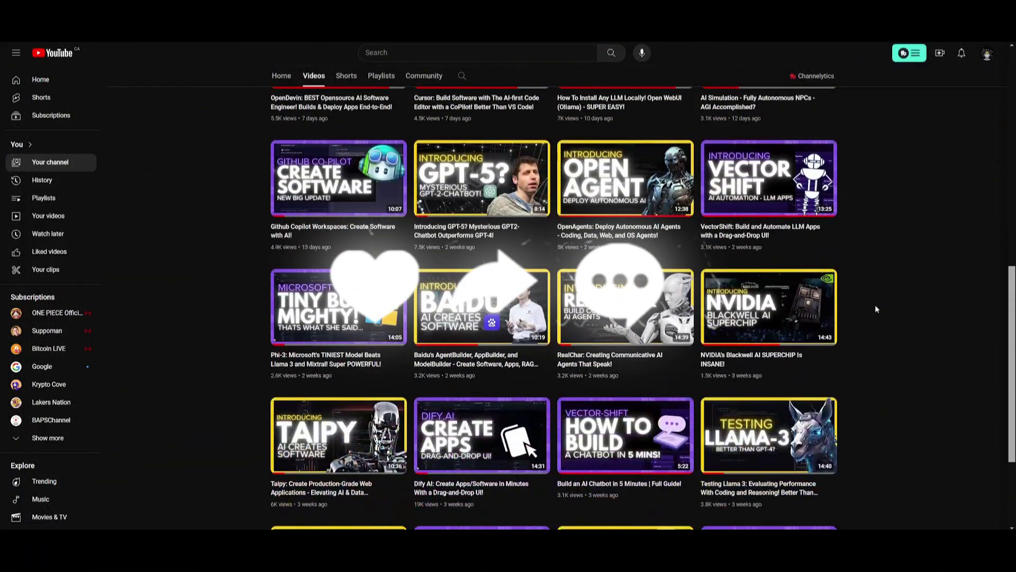
scroll(874, 302, down, 3)
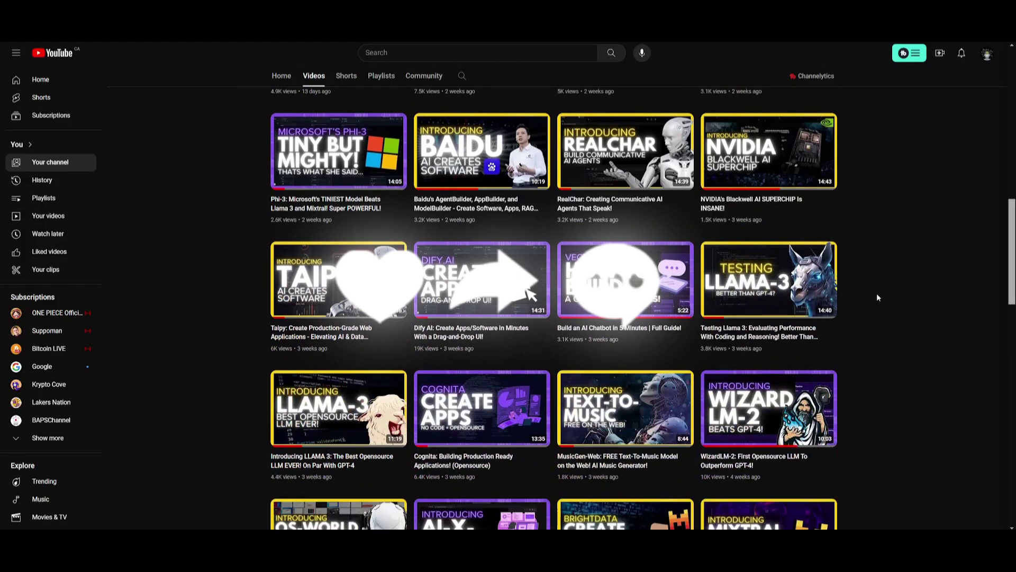